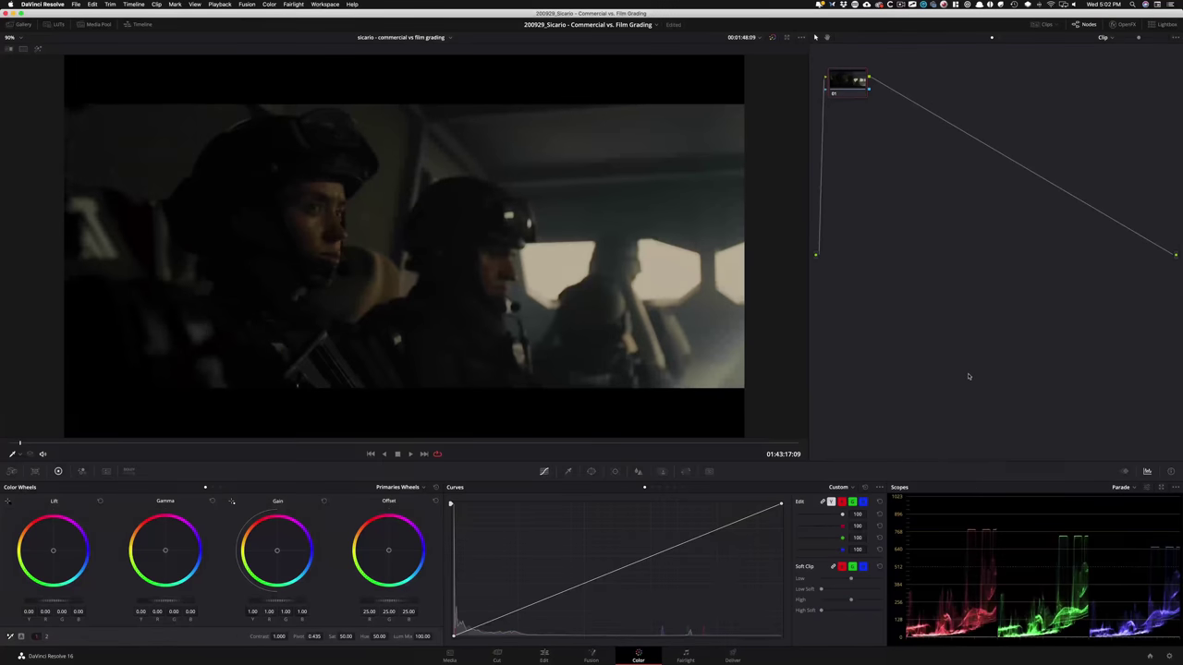
pyautogui.press('space')
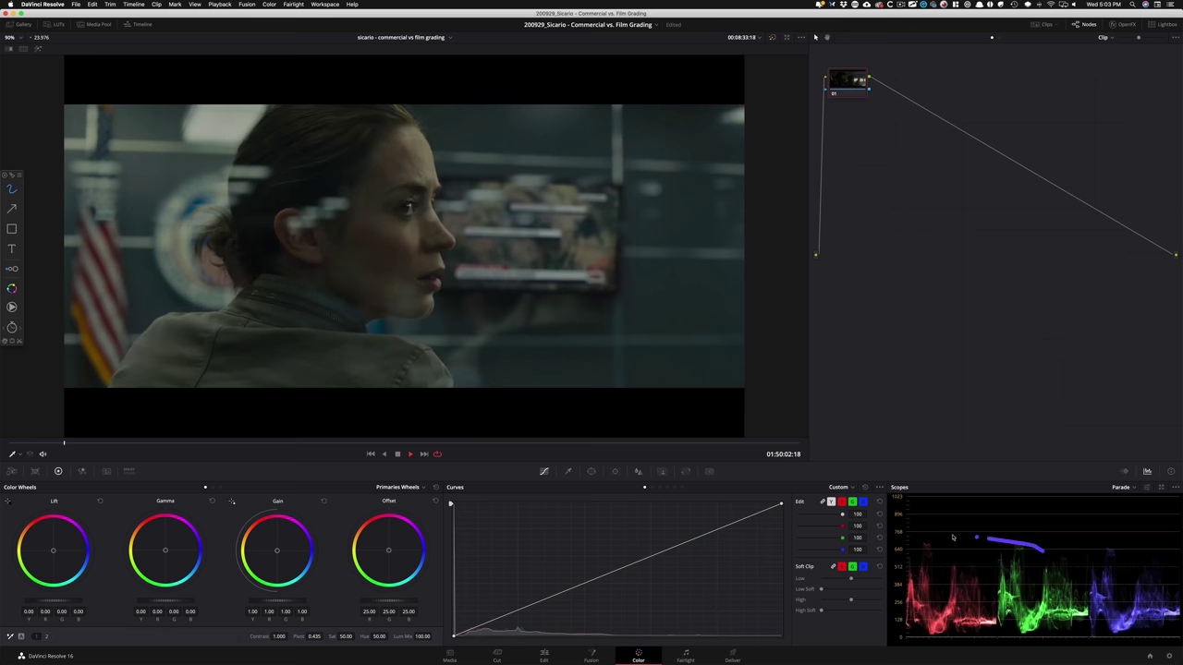
pyautogui.moveTo(952, 538)
pyautogui.mouseDown()
pyautogui.moveTo(1010, 644)
pyautogui.moveTo(957, 523)
pyautogui.mouseUp()
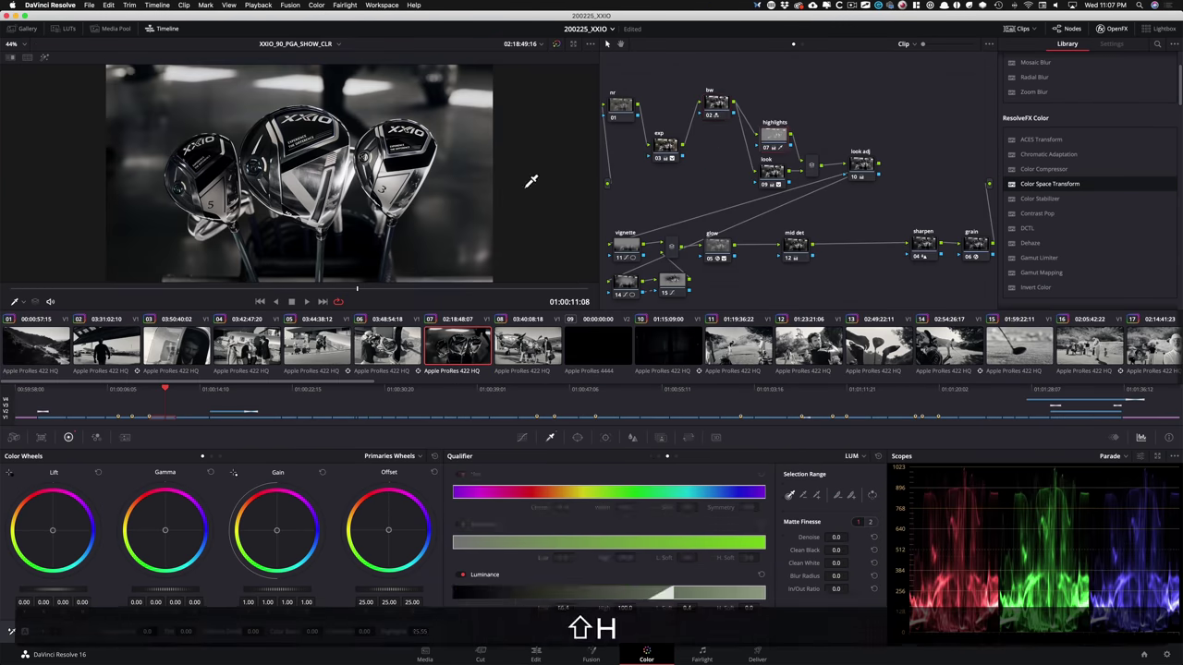
pyautogui.click(316, 4)
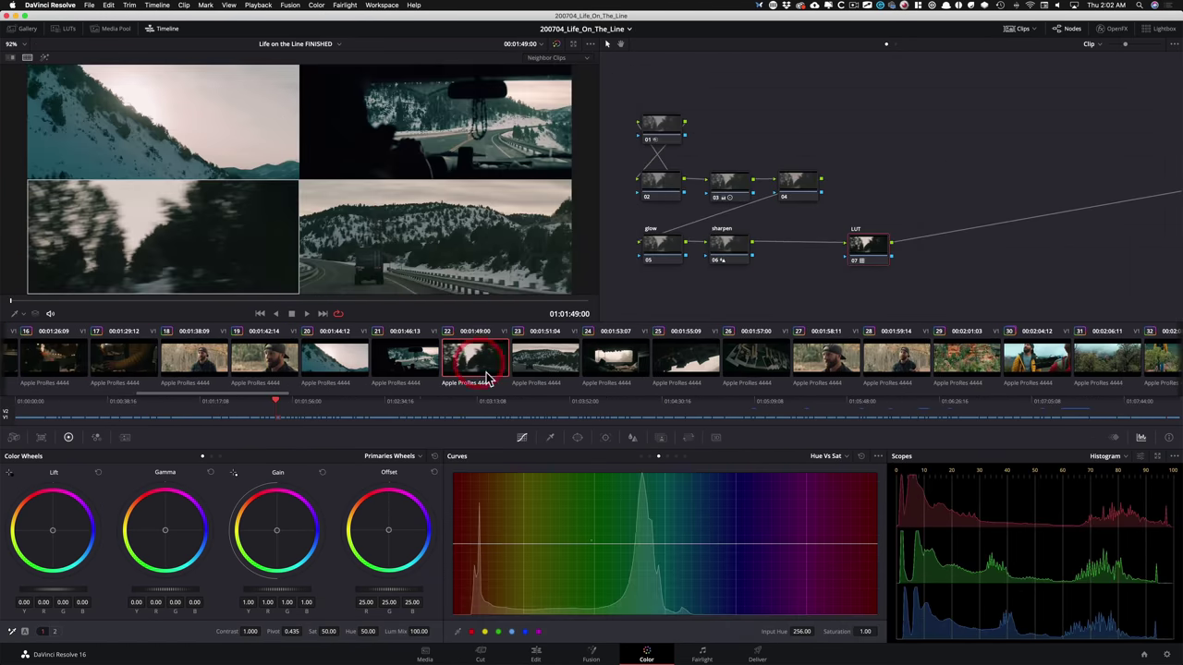
pyautogui.click(613, 362)
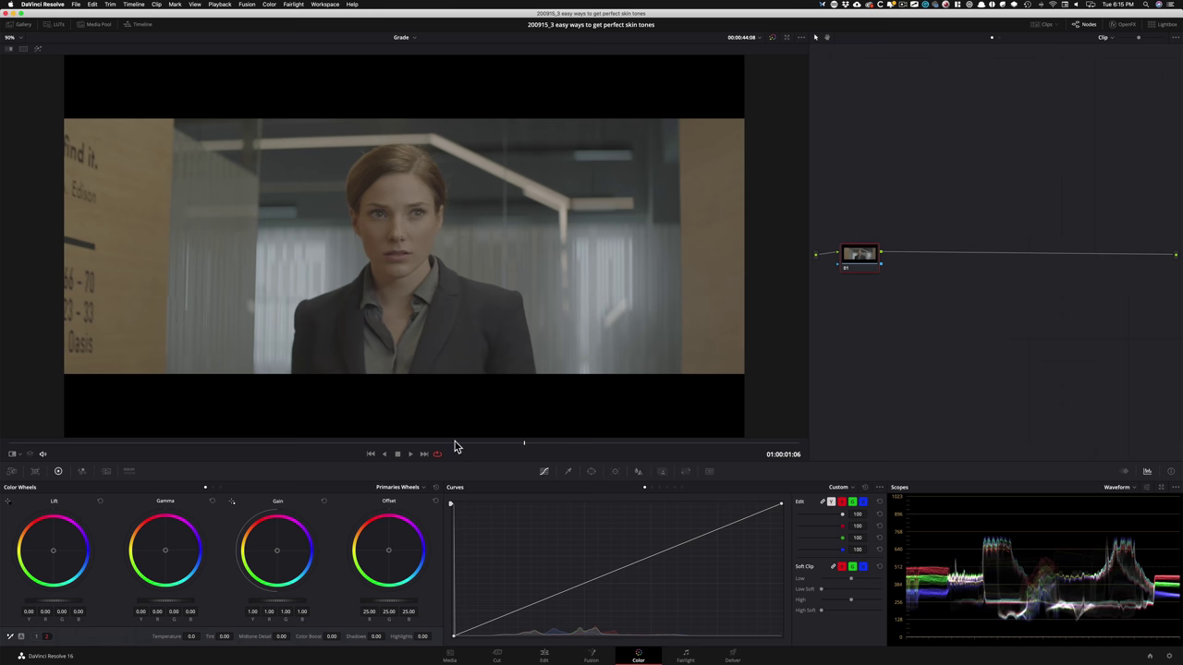
# Step: Play and scrub through the ungraded shot, examining the woman's face, her jacket and the wooden and glass walls
pyautogui.press('space')
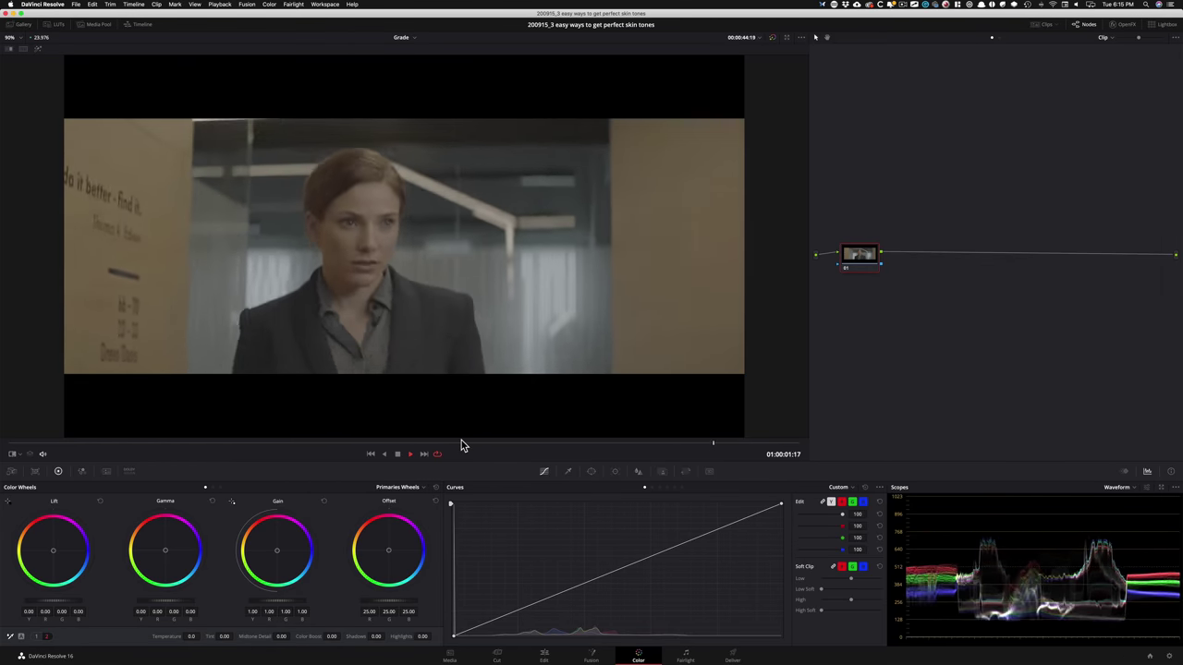
pyautogui.press('space')
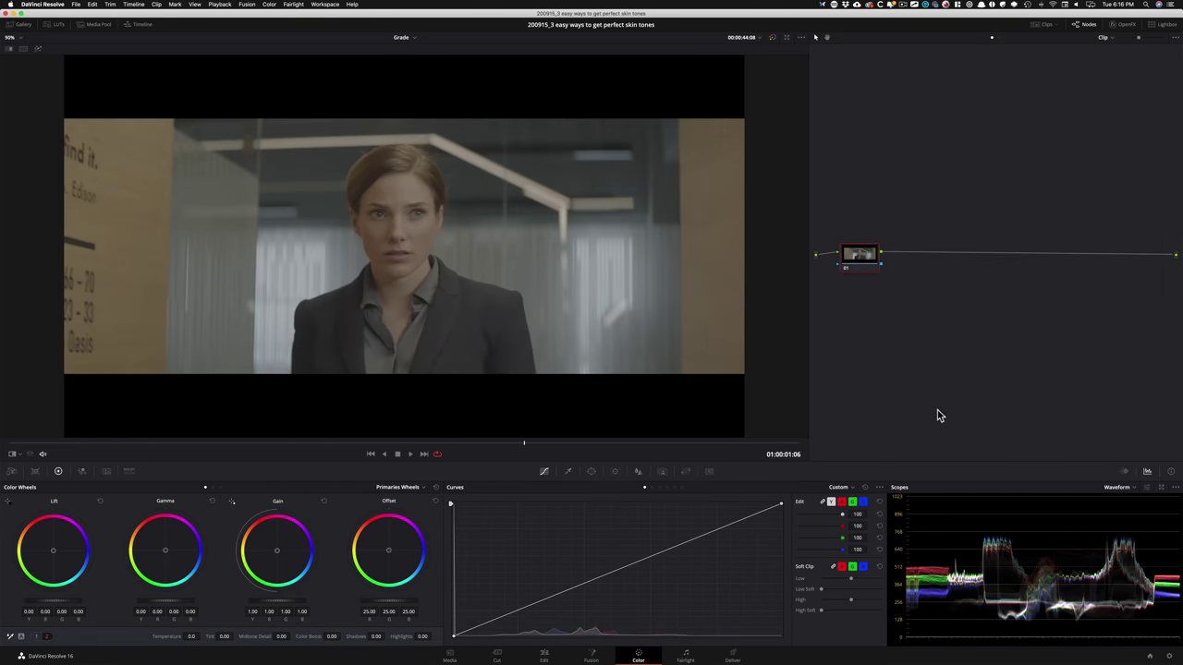
pyautogui.hotkey('alt', 'Tab')
pyautogui.moveTo(381, 189)
pyautogui.mouseDown()
pyautogui.moveTo(415, 189)
pyautogui.moveTo(449, 223)
pyautogui.mouseUp()
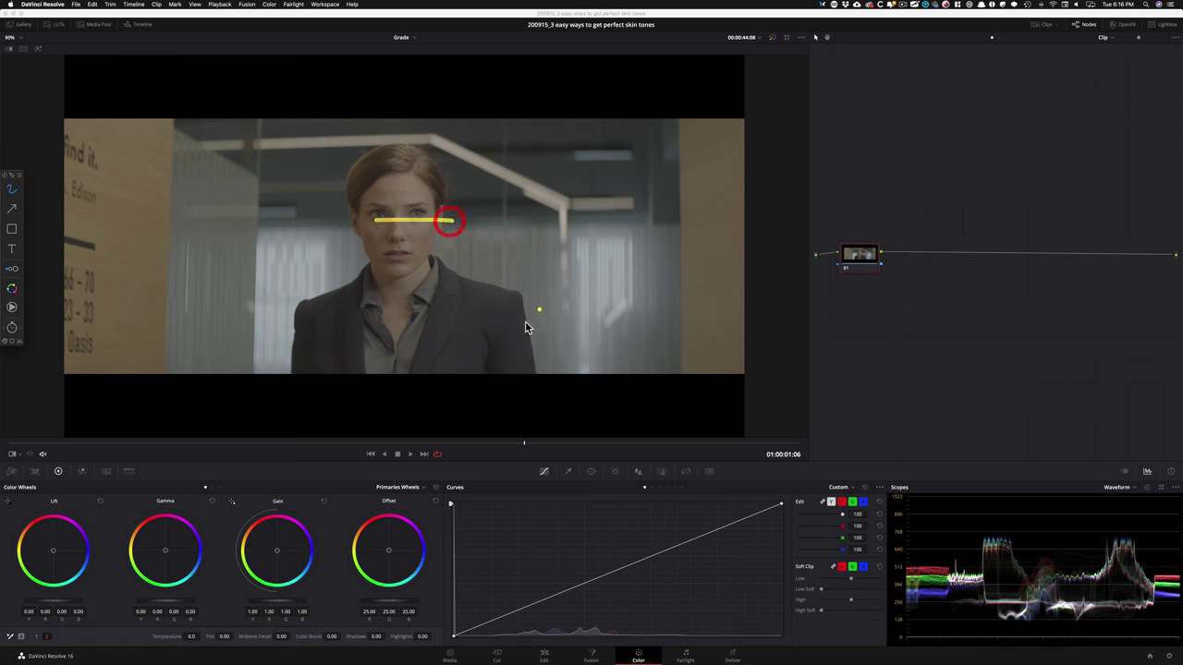
pyautogui.click(319, 328)
pyautogui.moveTo(338, 314); pyautogui.dragTo(324, 382)
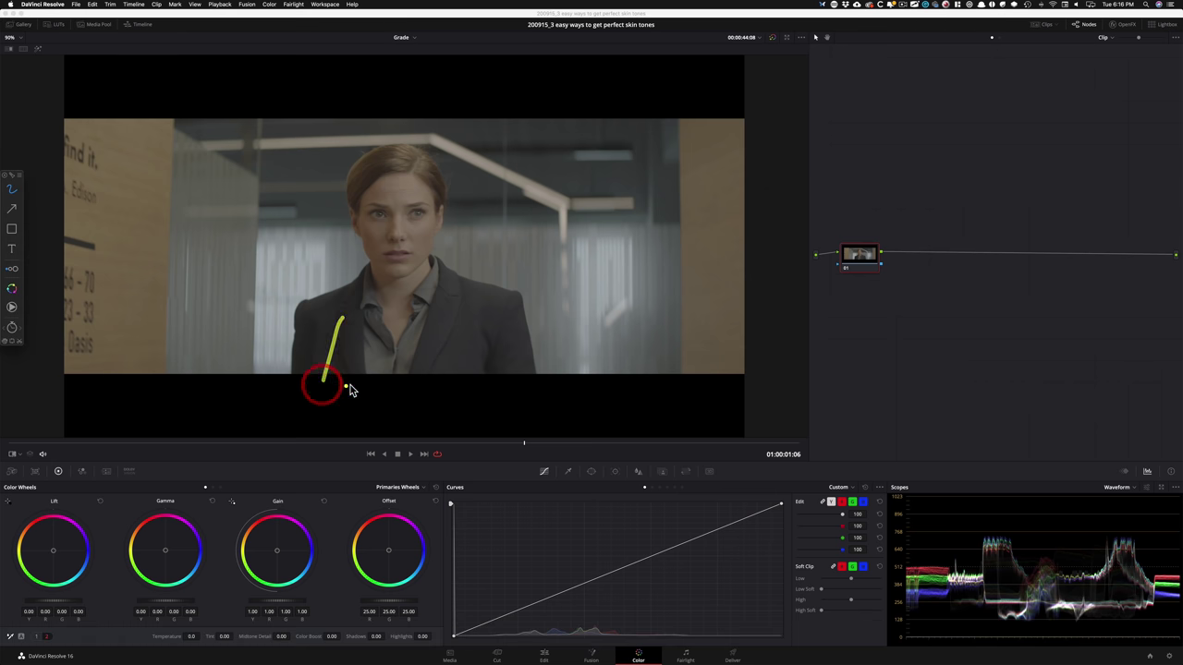
pyautogui.moveTo(135, 200); pyautogui.dragTo(126, 283)
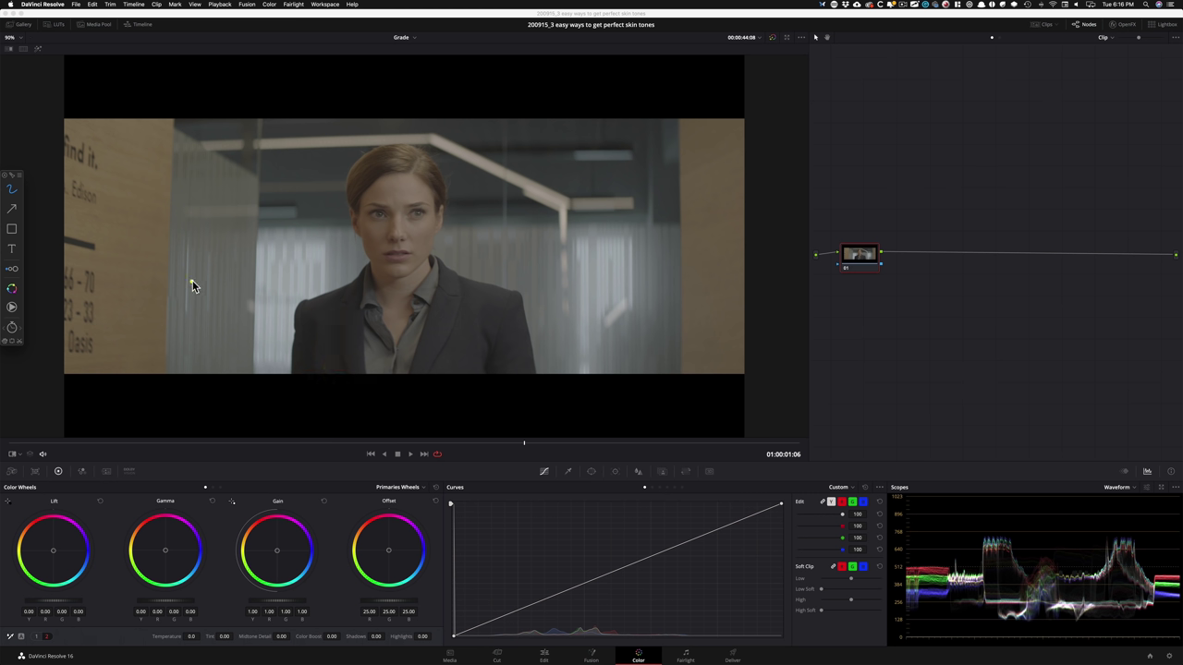
pyautogui.moveTo(321, 251); pyautogui.dragTo(259, 269)
pyautogui.press('Escape')
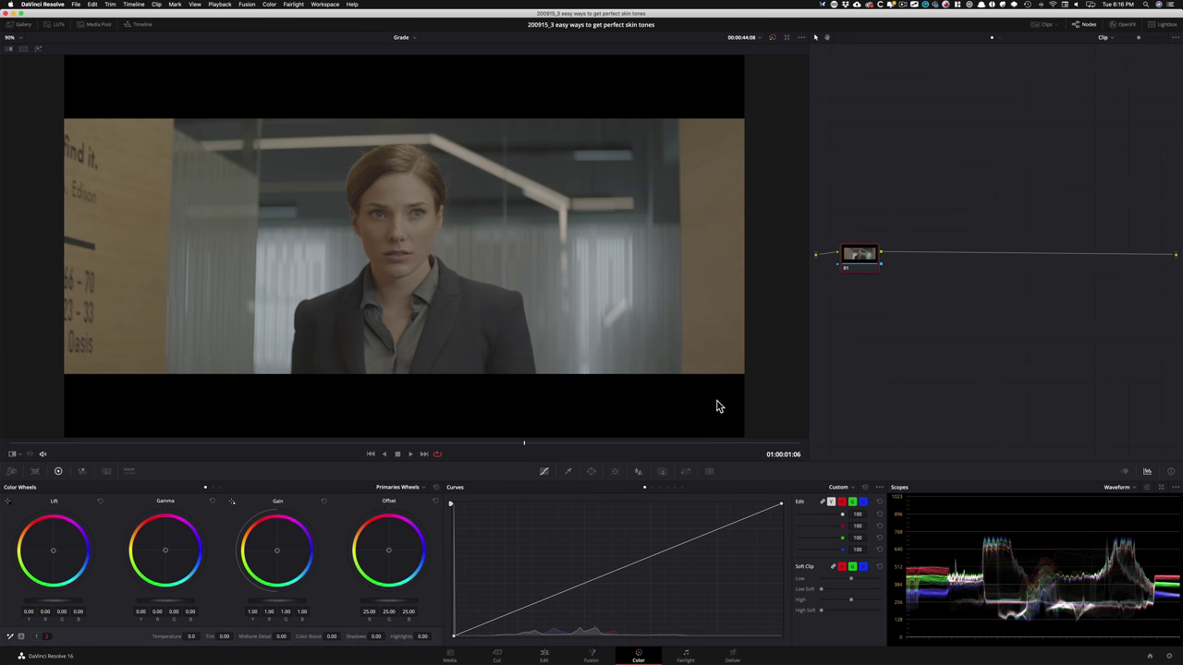
pyautogui.moveTo(231, 443); pyautogui.dragTo(529, 432)
# Step: Add a serial node after node 01 and label it rec709
pyautogui.hotkey('alt', 's')
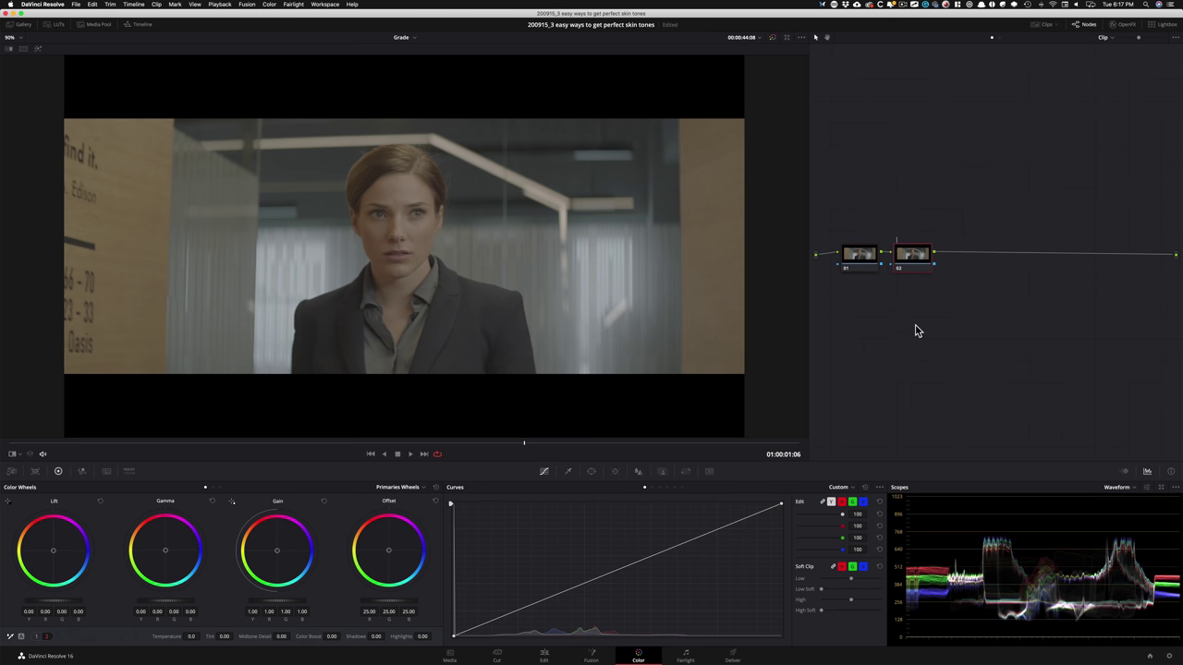
pyautogui.write('r')
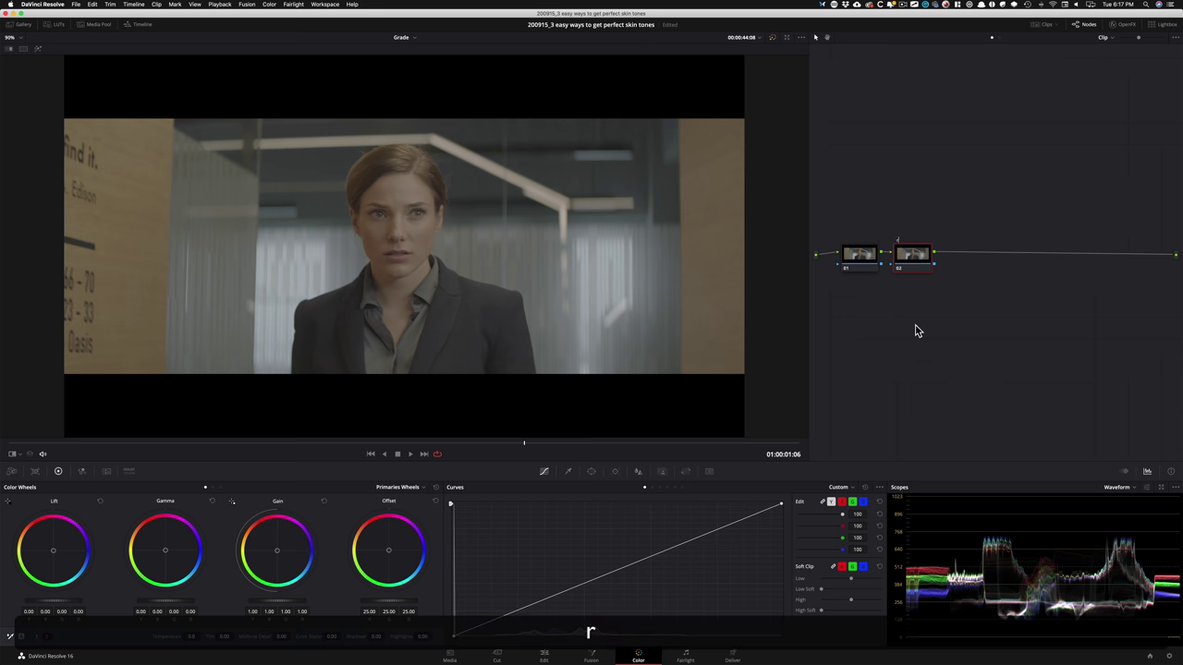
pyautogui.write('ed709')
pyautogui.press('Return')
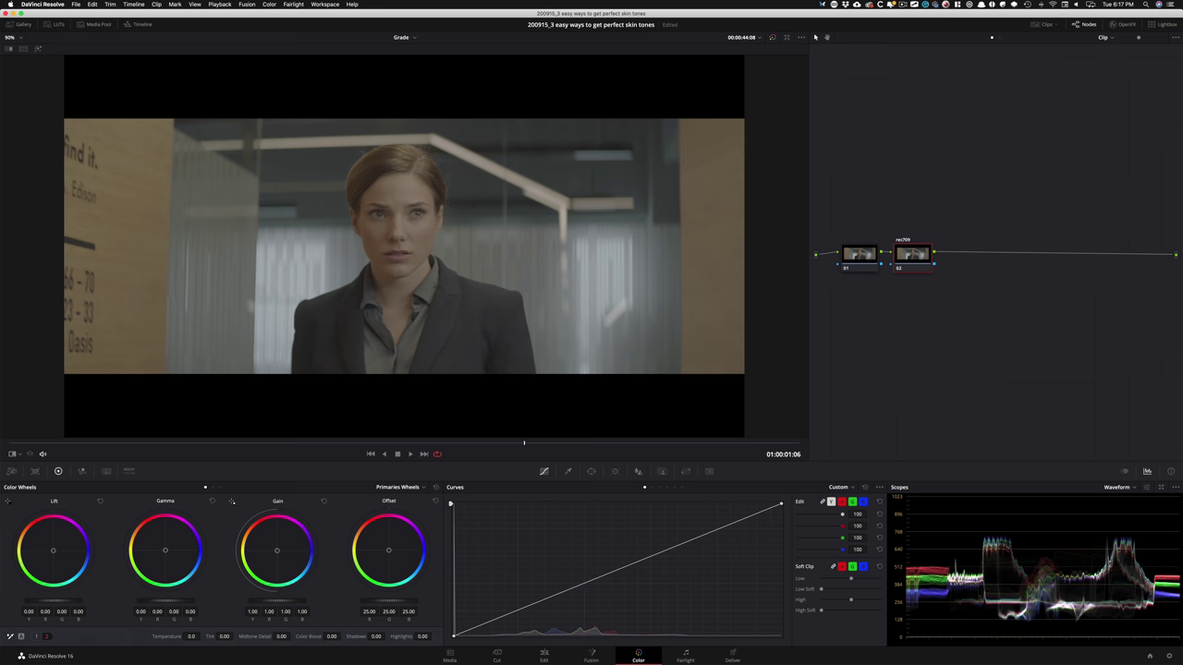
# Step: Apply the Arri Alexa LogC to Rec709 LUT to the rec709 node and close the LUT browser
pyautogui.click(55, 24)
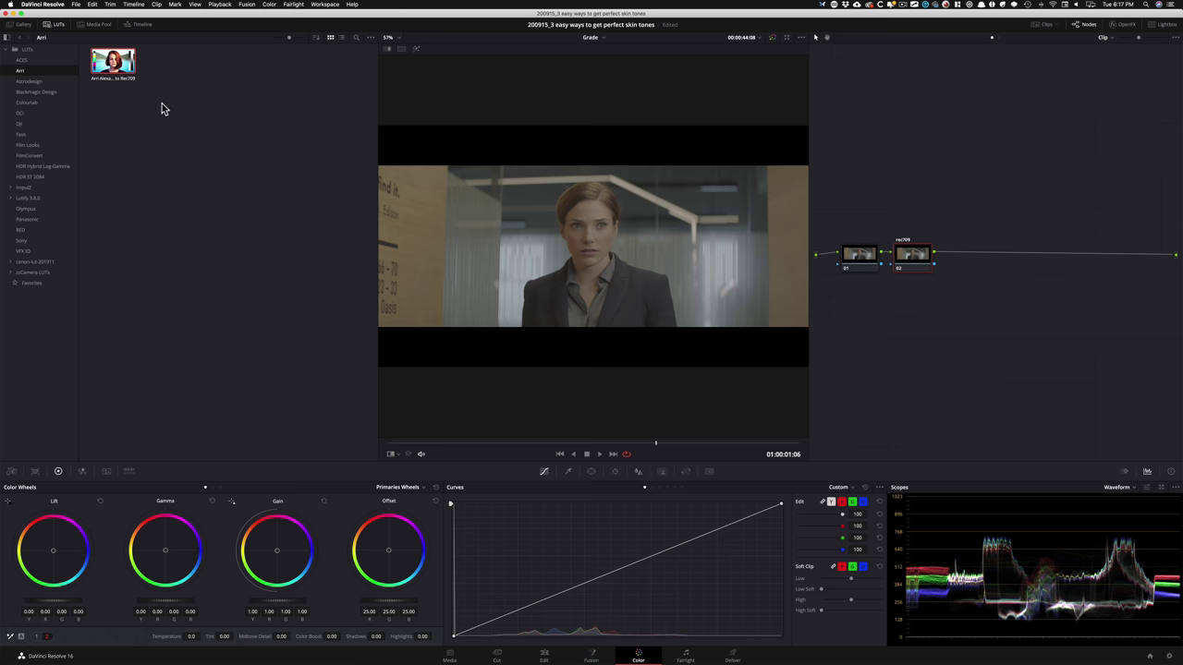
pyautogui.doubleClick(116, 63)
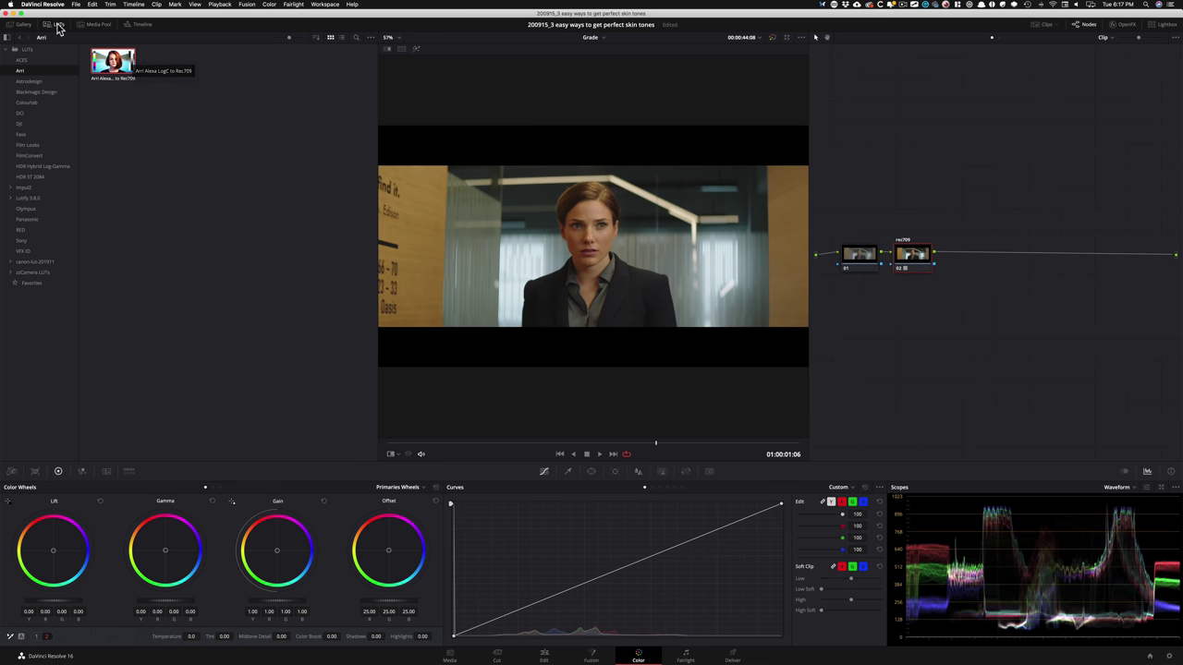
pyautogui.click(55, 25)
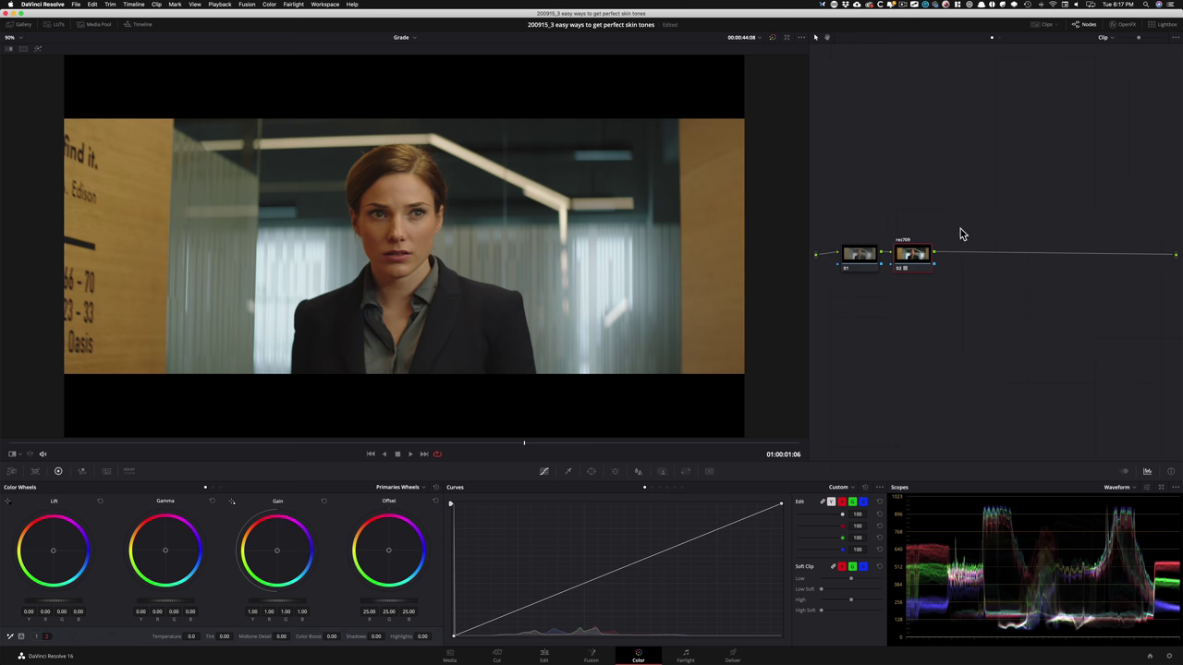
# Step: Switch the rec709 node off and on to compare the picture with and without the LUT
pyautogui.press('super+d')
pyautogui.press('super+d')
pyautogui.press('super+d')
pyautogui.press('super+d')
# Step: Select the first node and label it pri
pyautogui.hotkey('alt', 'shift', ';')
pyautogui.press('Tab')
pyautogui.write('prm')
pyautogui.press('BackSpace')
pyautogui.write('r')
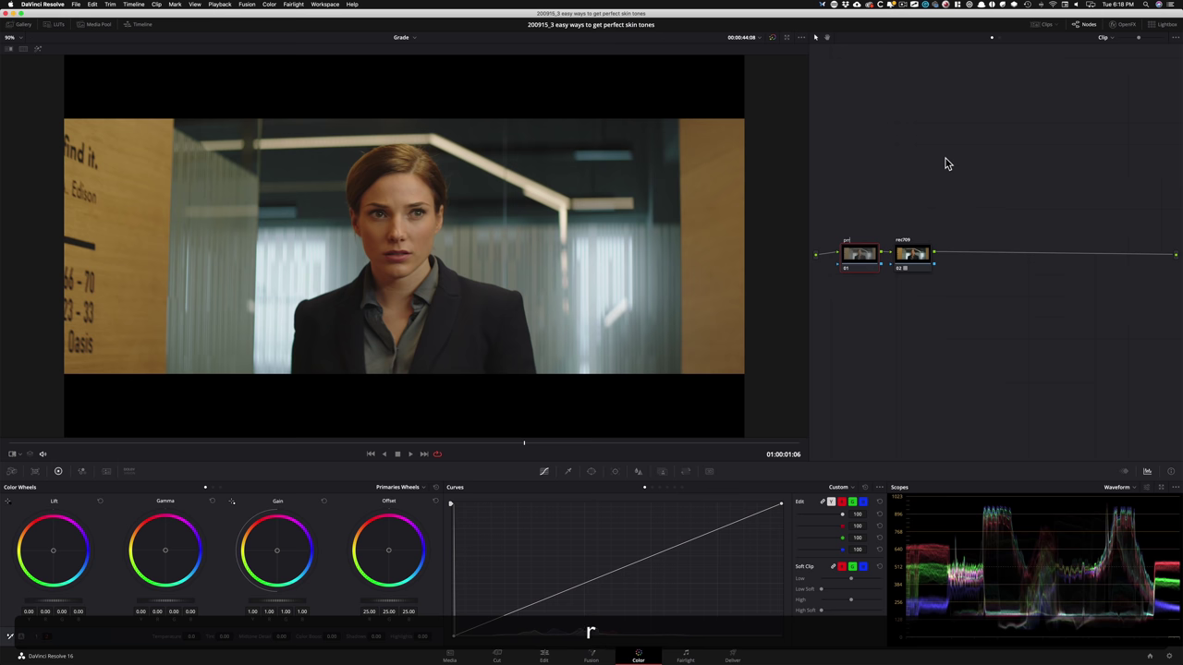
pyautogui.write('i')
pyautogui.press('Return')
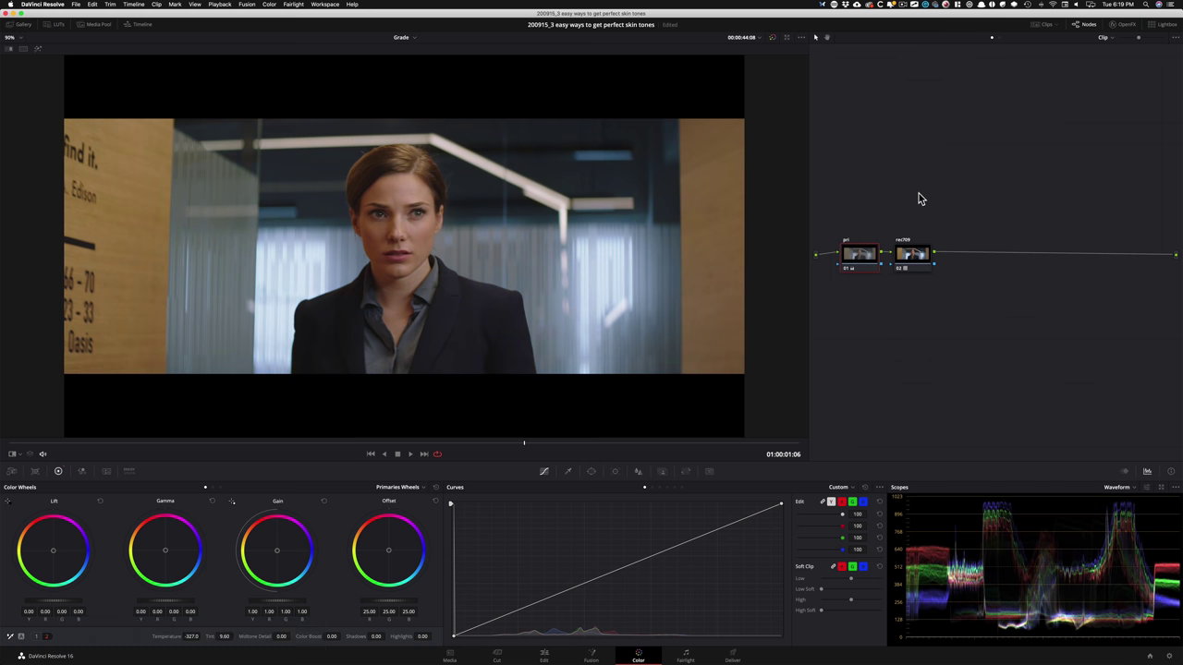
# Step: Switch the pri node off and on repeatedly to compare the shot with and without the temperature and tint correction
pyautogui.press('super+d')
pyautogui.press('super+d')
pyautogui.press('super+d')
pyautogui.press('super+d')
pyautogui.press('super+d')
pyautogui.press('super+d')
pyautogui.press('super+d')
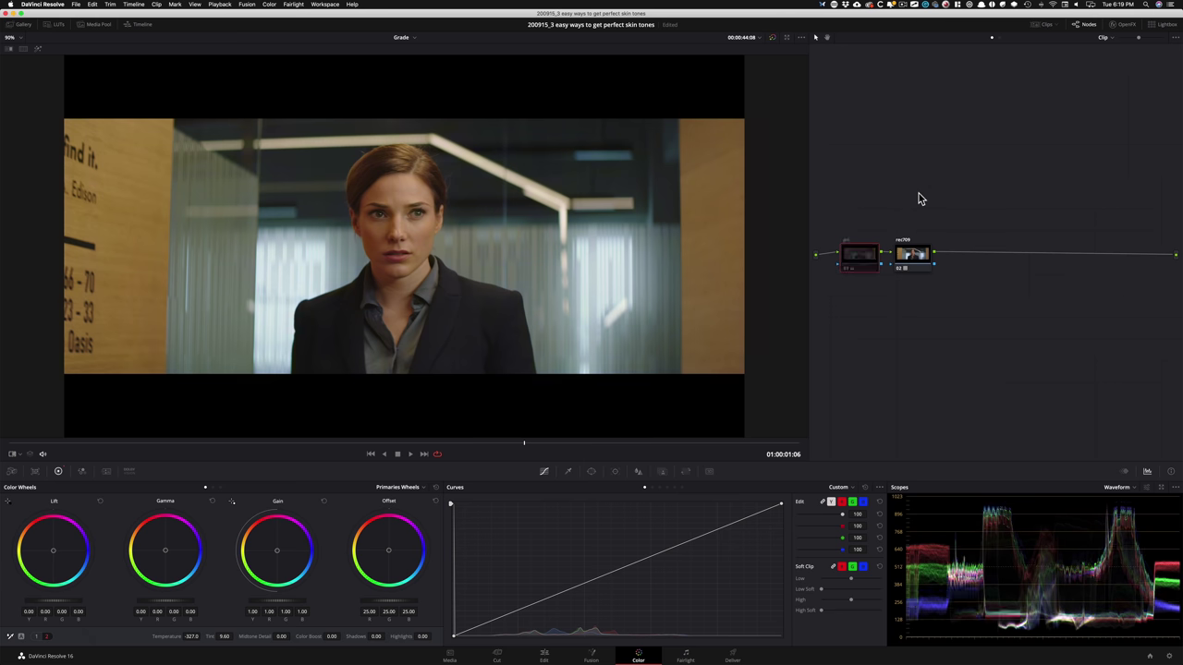
pyautogui.press('super+d')
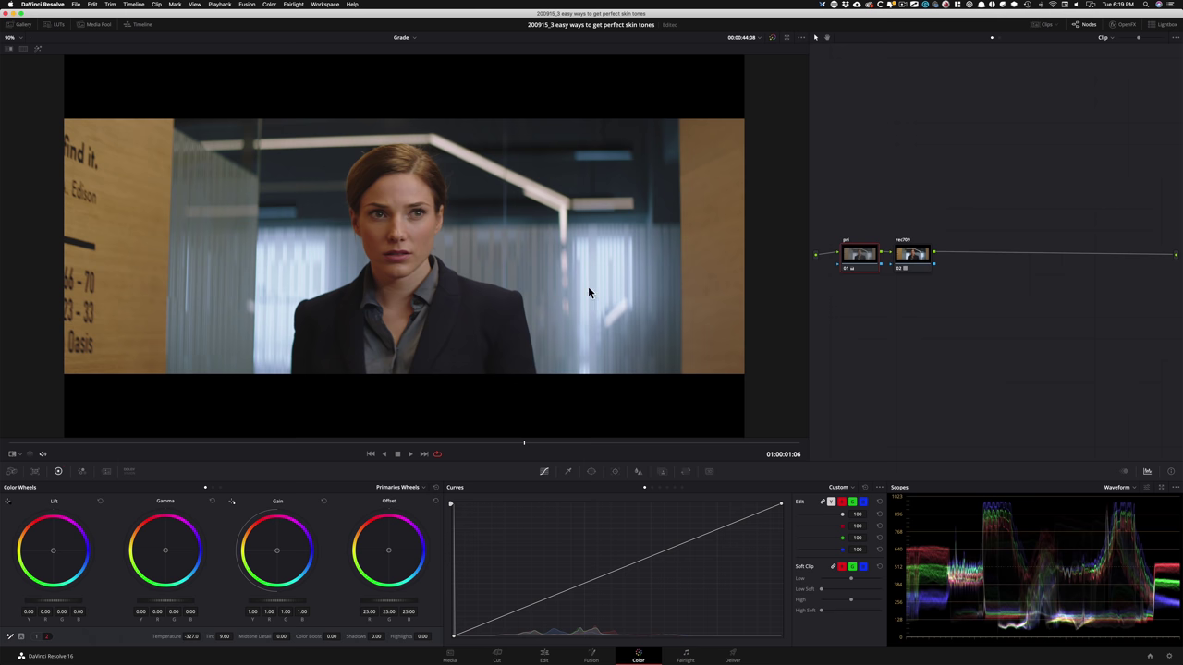
pyautogui.press('super+d')
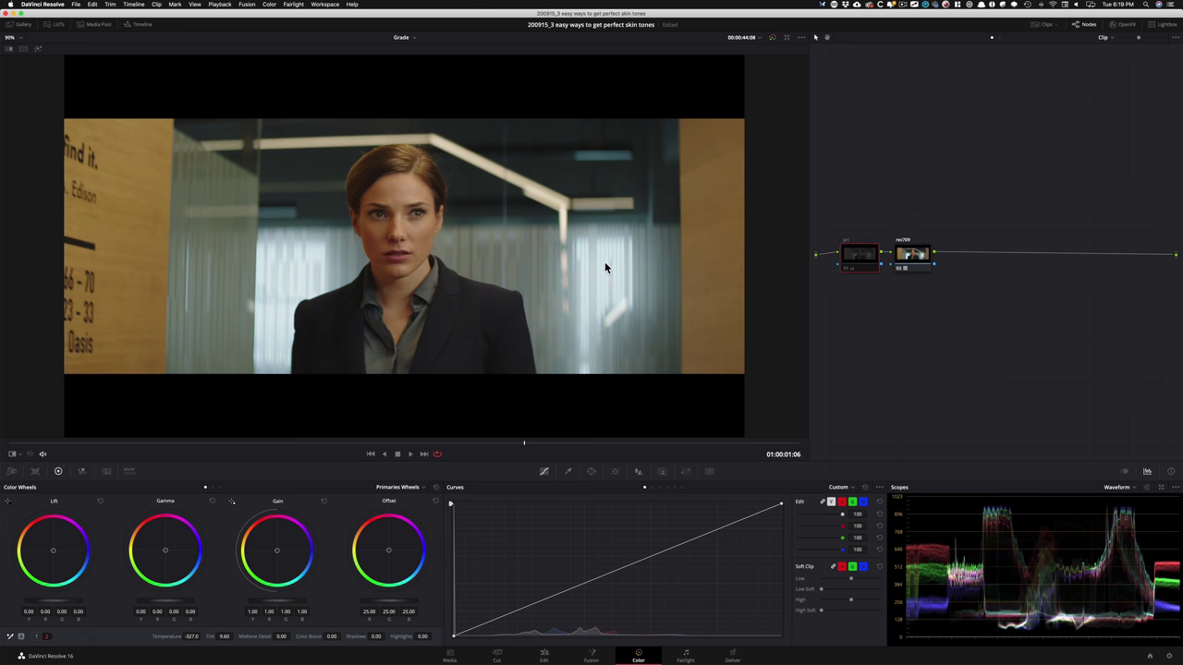
pyautogui.press('super+d')
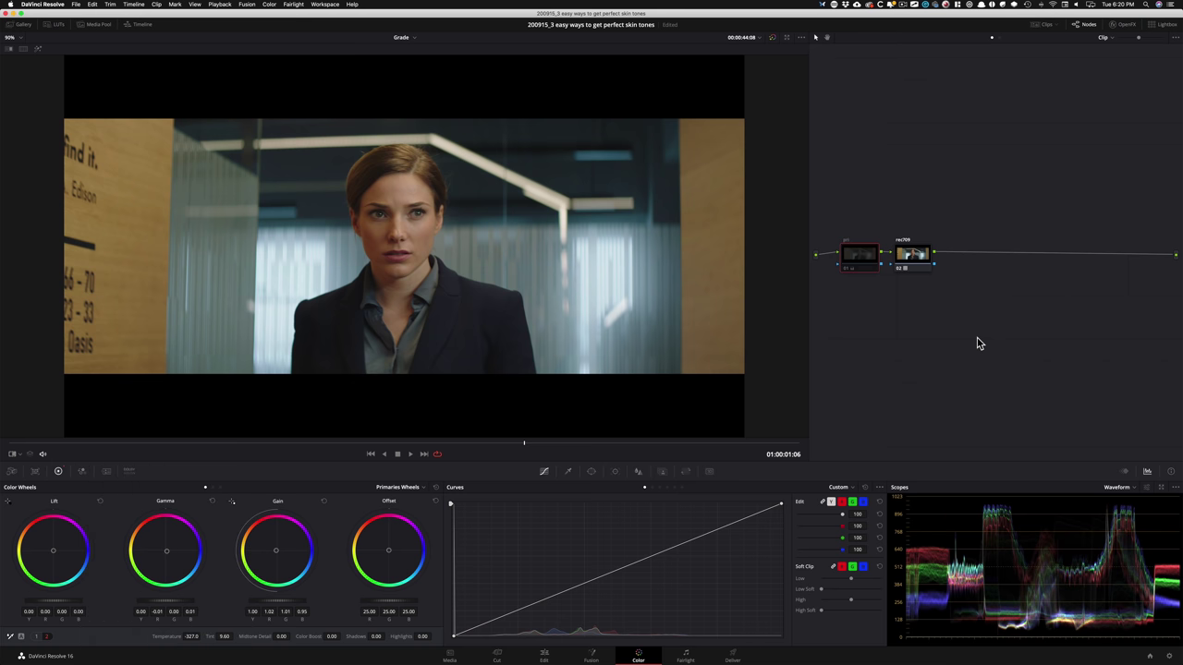
# Step: Compare the shot with the pri node disabled and enabled to judge the gamma and gain balance on the skin tones
pyautogui.press('super+d')
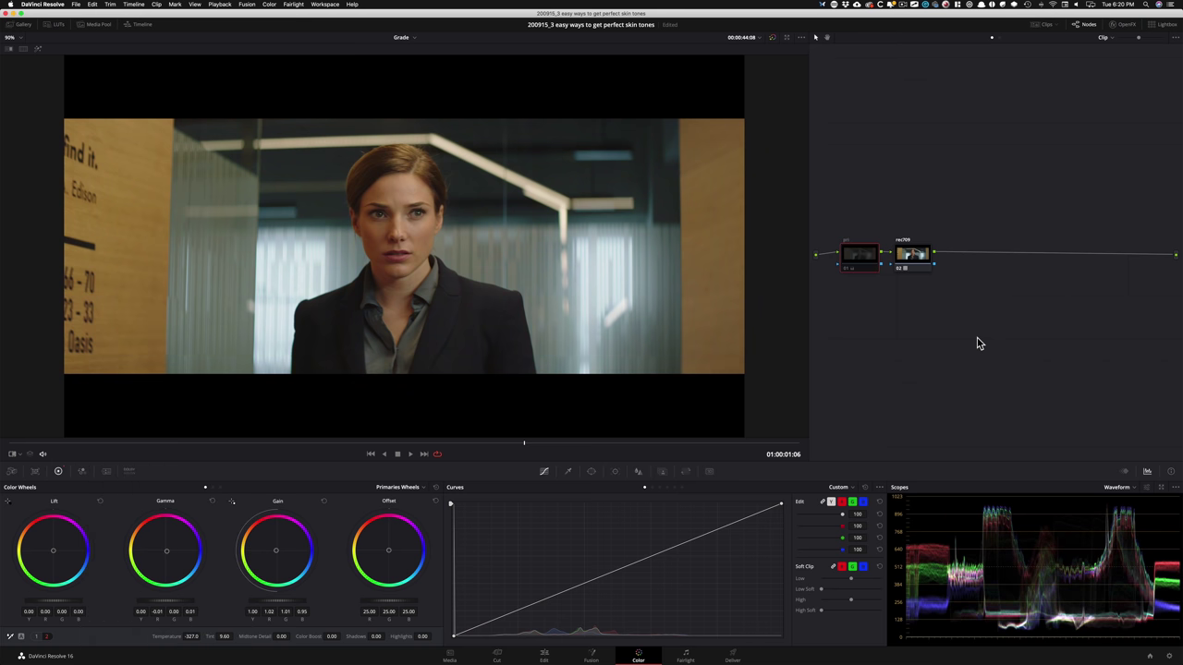
pyautogui.press('super+d')
pyautogui.press('super+d')
pyautogui.press('super+d')
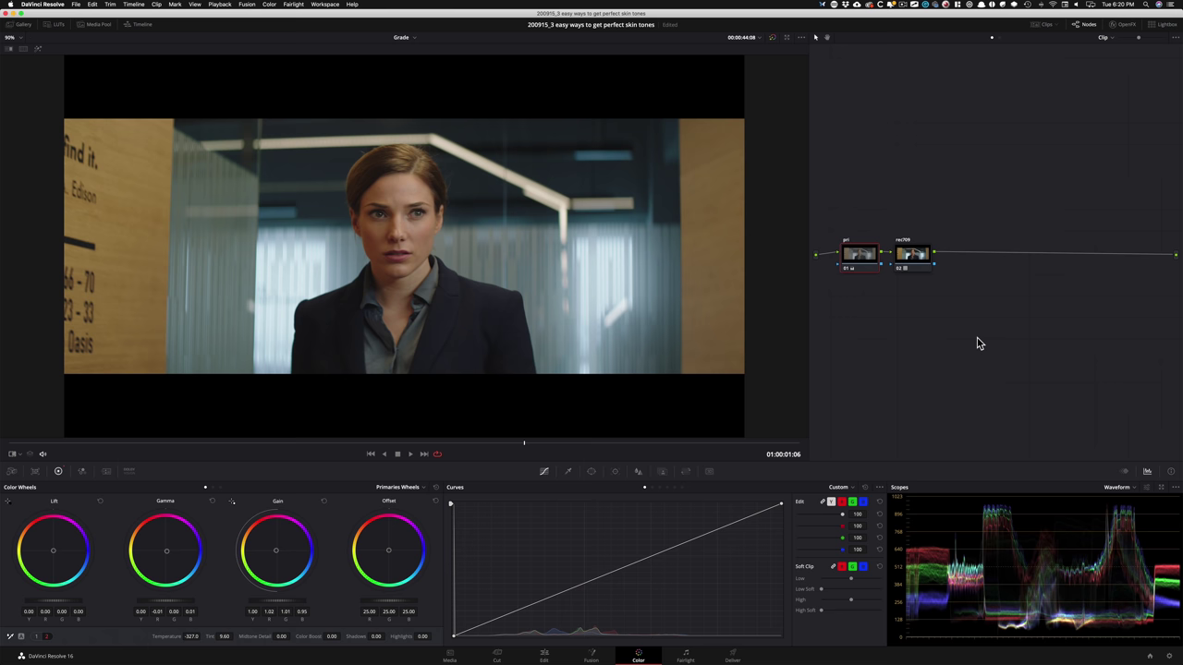
pyautogui.press('super+d')
pyautogui.press('super+d')
pyautogui.press('super+d')
pyautogui.press('super+d')
pyautogui.press('super+d')
pyautogui.press('super+d')
pyautogui.press('super+d')
pyautogui.press('super+d')
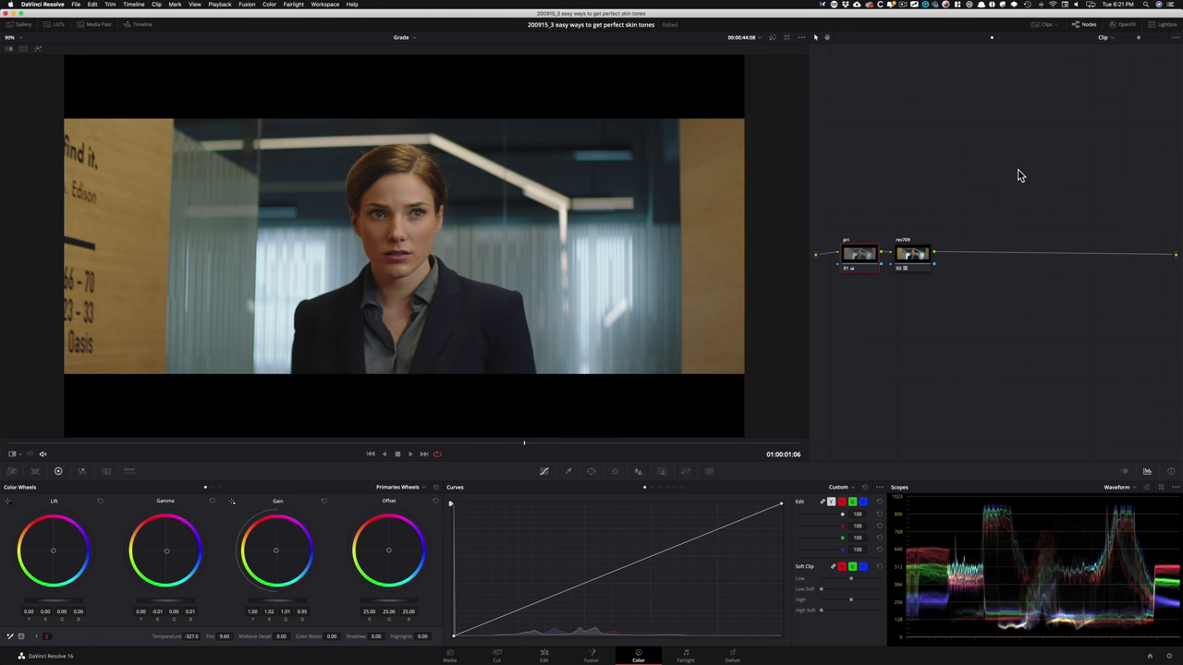
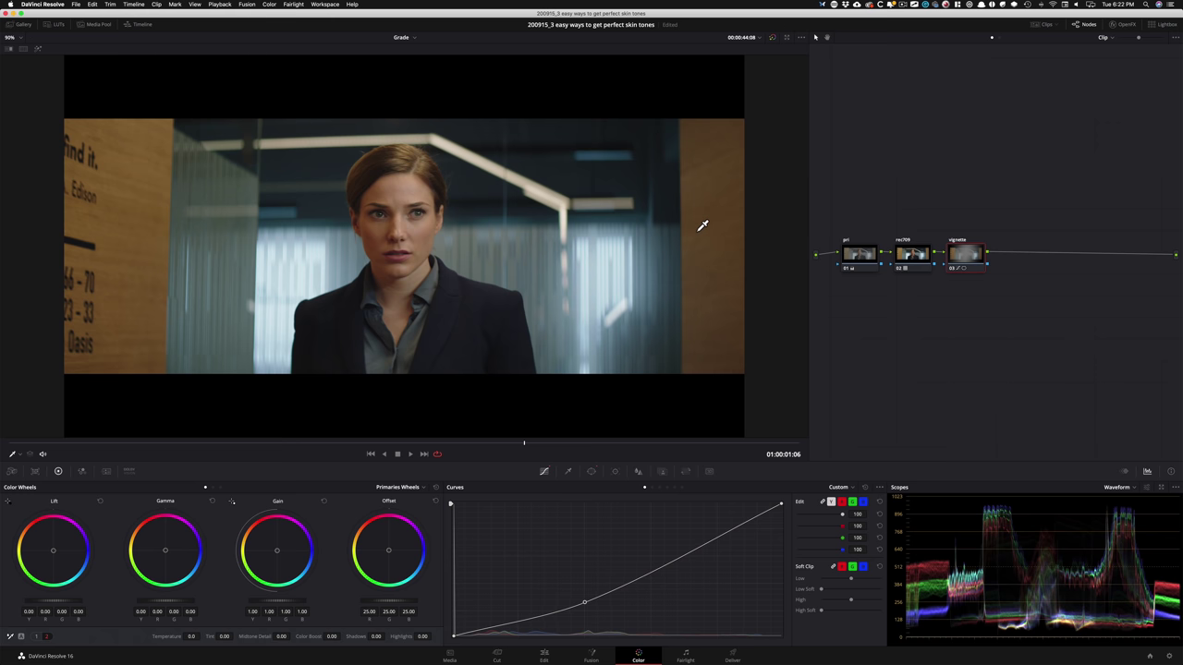
# Step: Check the vignette node's effect by switching it off and on, and add a serial node after it
pyautogui.press('super+d')
pyautogui.press('super+d')
pyautogui.press('super+d')
pyautogui.press('super+d')
pyautogui.hotkey('ctrl', 'd')
pyautogui.hotkey('ctrl', 'd')
pyautogui.hotkey('alt', 's')
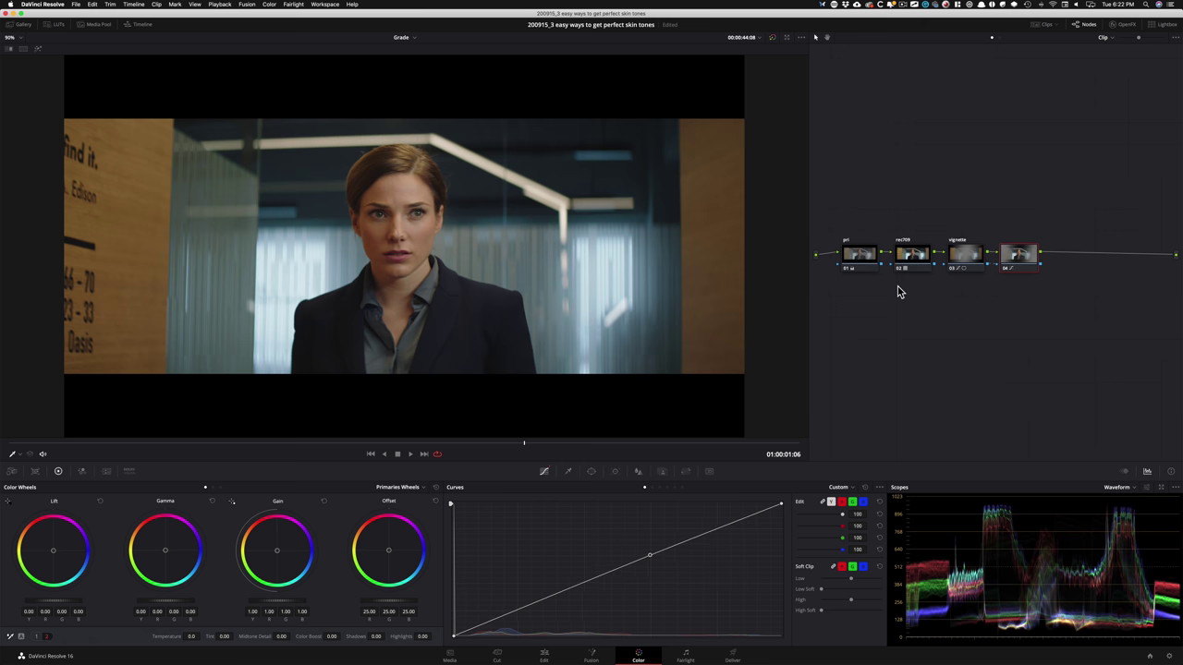
# Step: Switch node 04 off and on repeatedly to compare the shot with and without its curve adjustment
pyautogui.press('super+d')
pyautogui.press('super+d')
pyautogui.press('super+d')
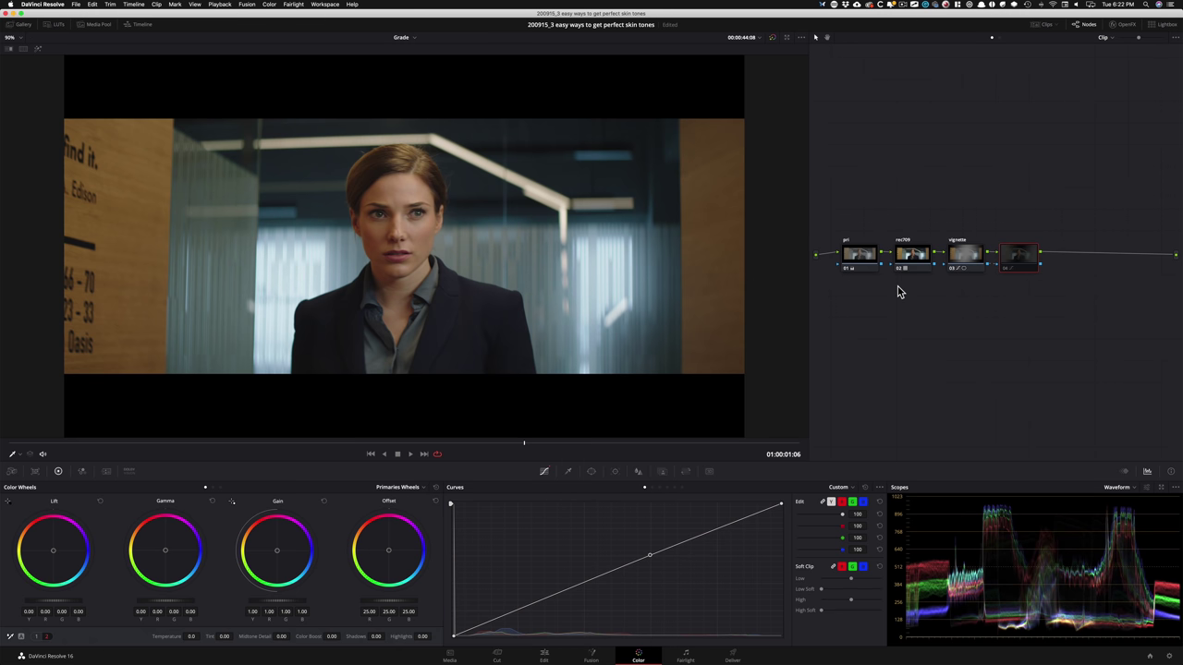
pyautogui.hotkey('ctrl', 'd')
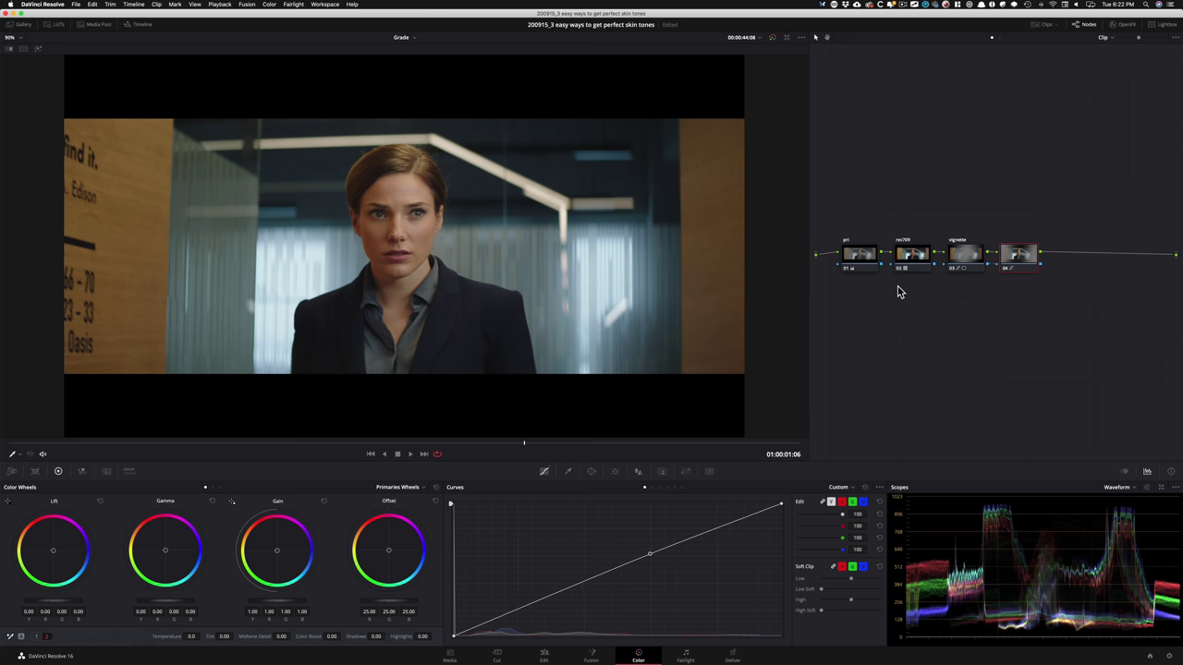
pyautogui.hotkey('ctrl', 'd')
pyautogui.hotkey('ctrl', 'd')
pyautogui.hotkey('ctrl', 'd')
pyautogui.hotkey('ctrl', 'd')
pyautogui.hotkey('ctrl', 'd')
pyautogui.hotkey('ctrl', 'd')
pyautogui.hotkey('ctrl', 'd')
pyautogui.hotkey('ctrl', 'd')
# Step: Select the vignette node and node 04 together and toggle both to compare their combined effect
pyautogui.moveTo(981, 220); pyautogui.dragTo(1043, 302)
pyautogui.hotkey('ctrl', 'd')
pyautogui.hotkey('ctrl', 'd')
pyautogui.hotkey('ctrl', 'd')
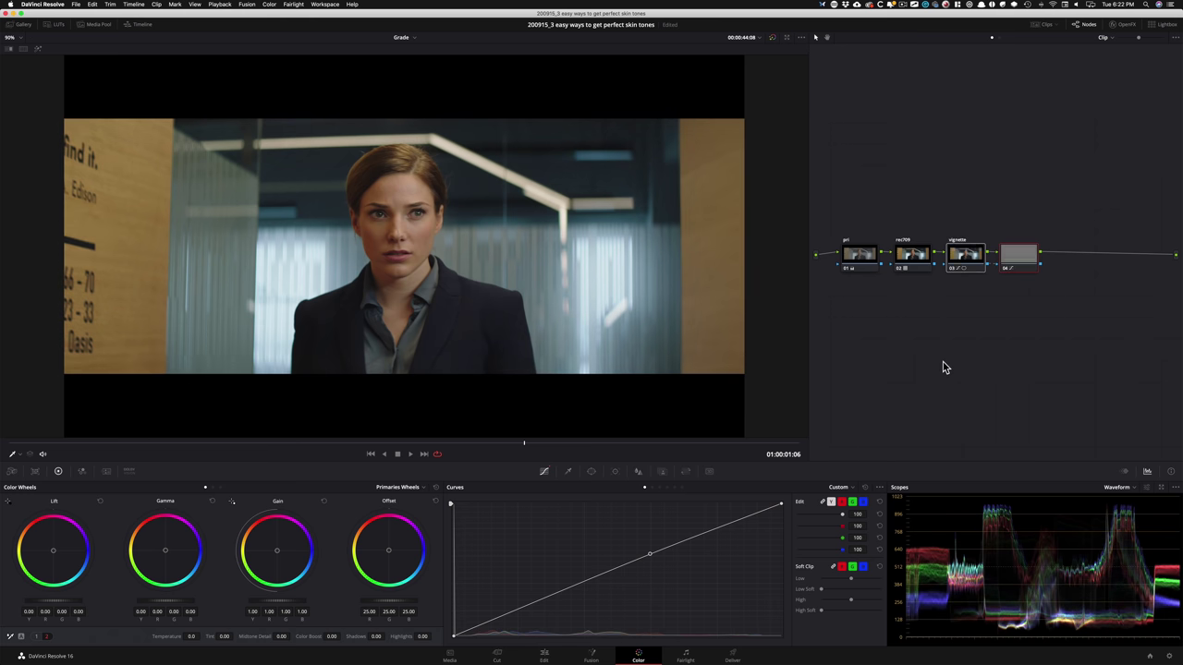
pyautogui.press('super+d')
pyautogui.press('super+d')
pyautogui.press('super+d')
# Step: Select the vignette node and track its oval window through the shot, both forward and in reverse
pyautogui.click(989, 193)
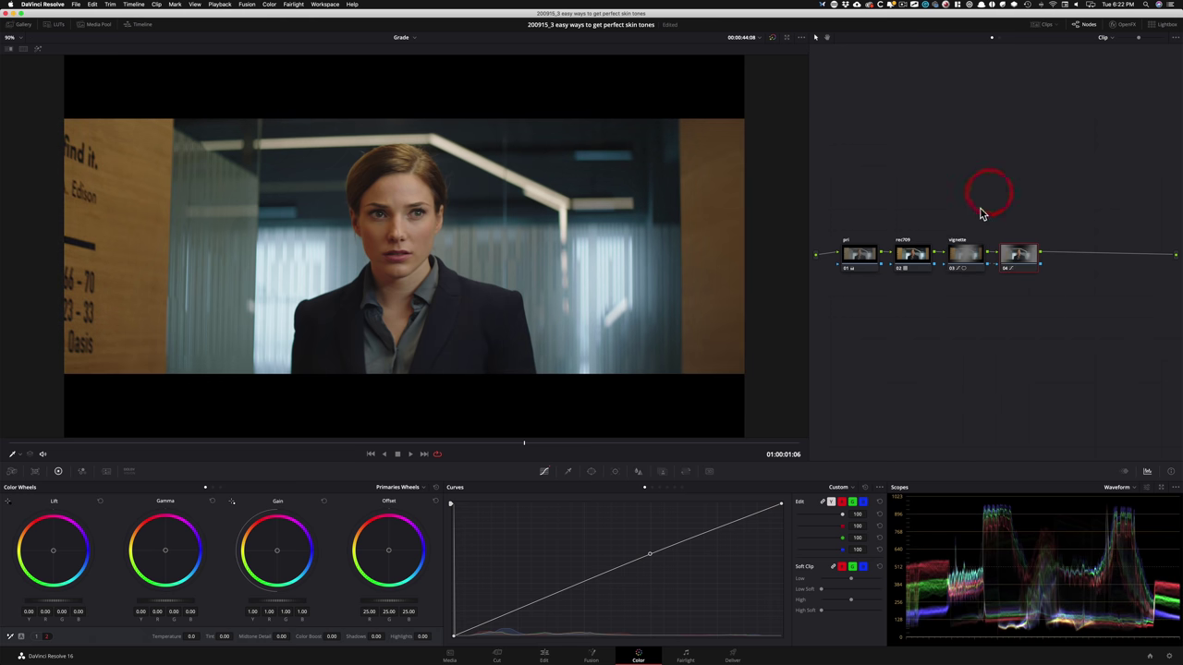
pyautogui.hotkey('shift', ';')
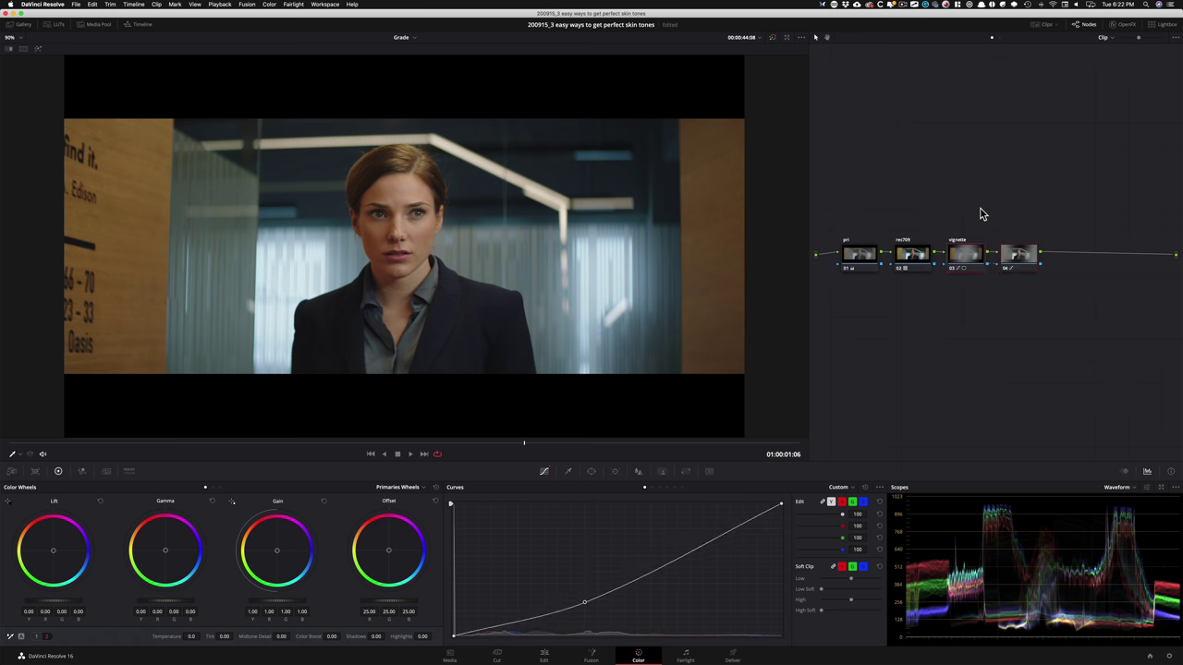
pyautogui.hotkey('alt', 'w')
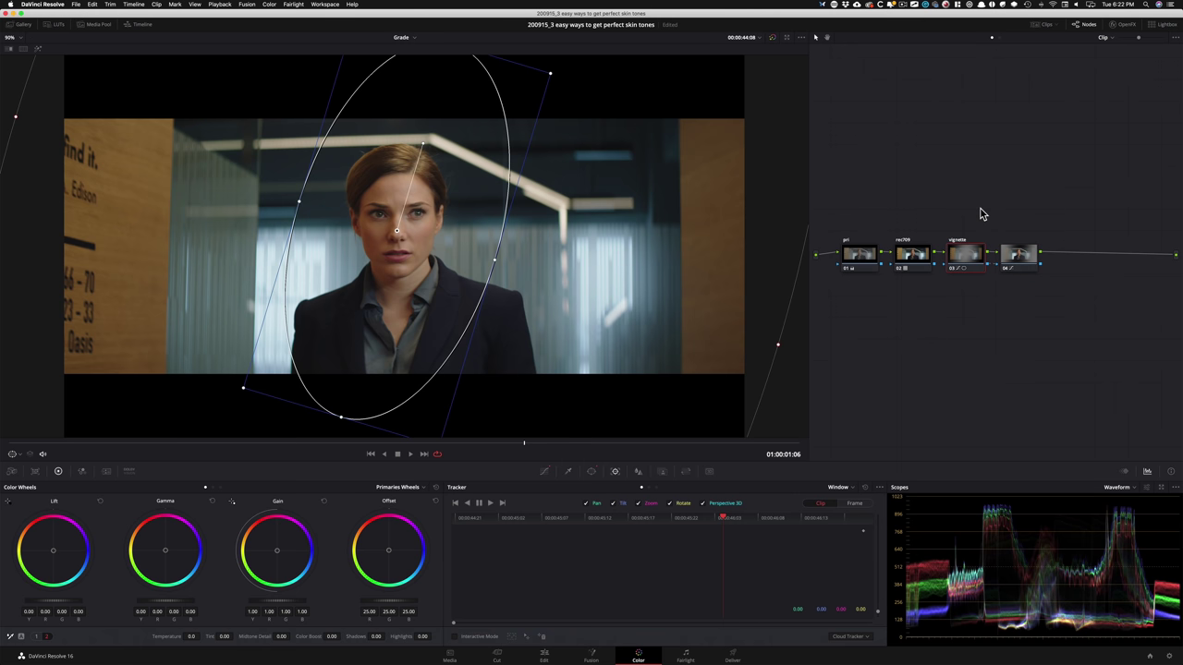
pyautogui.hotkey('alt', 't')
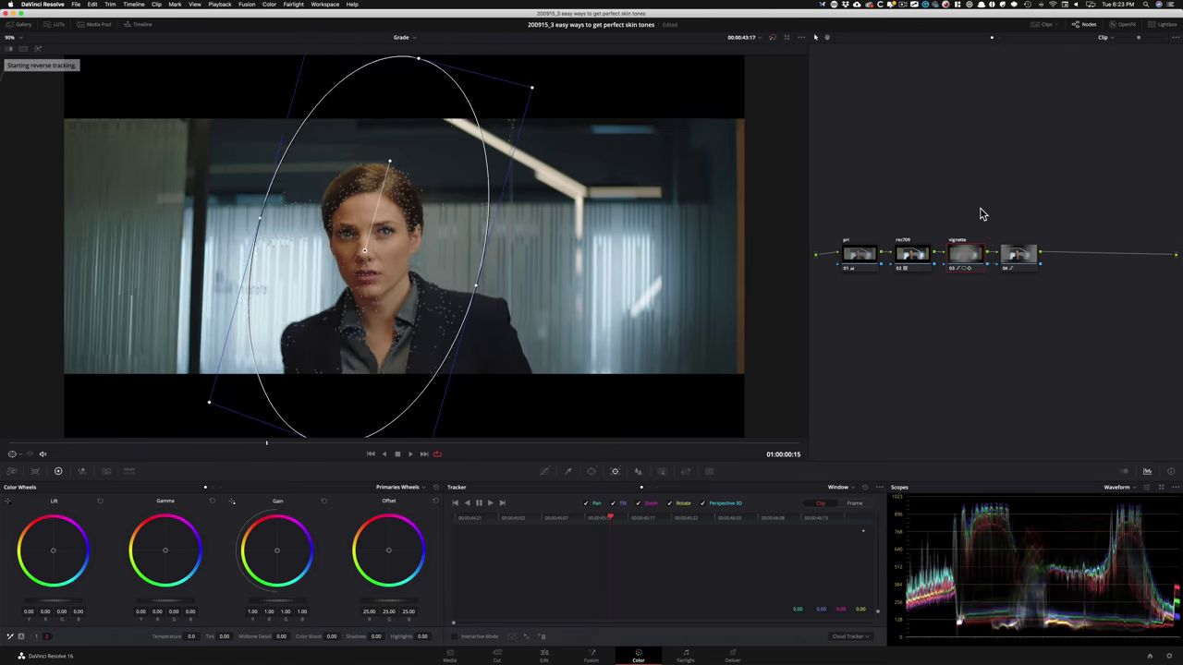
pyautogui.click(718, 517)
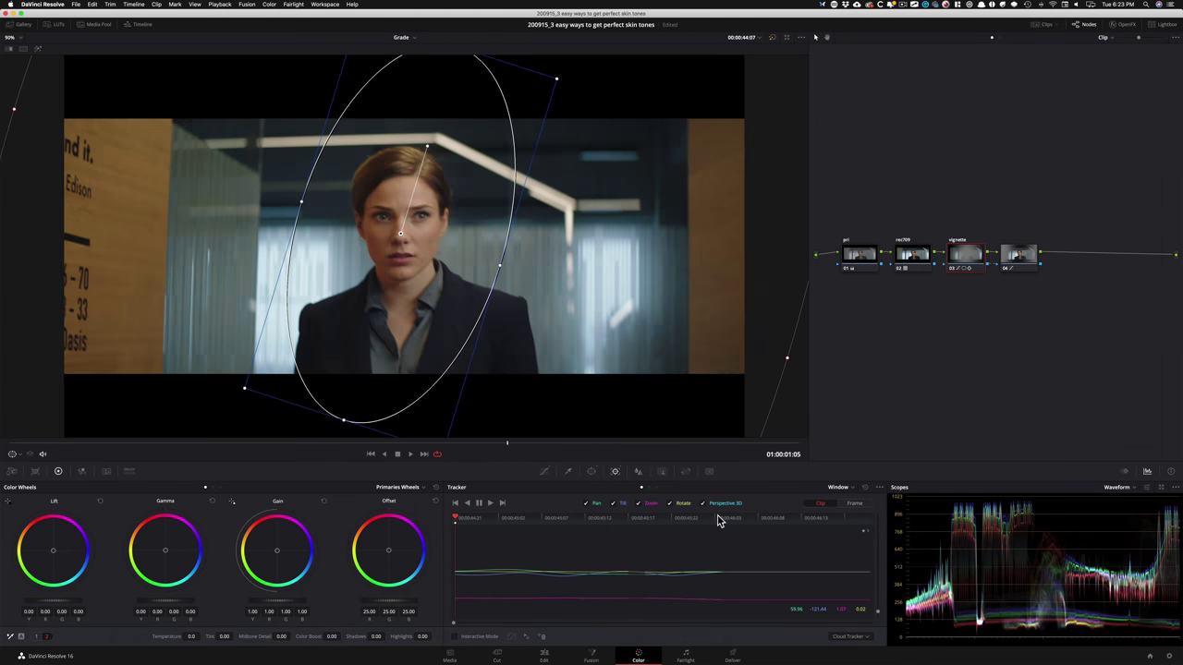
# Step: Finish tracking the vignette window and return the playhead to the frame at 01:00:01:06
pyautogui.click(478, 505)
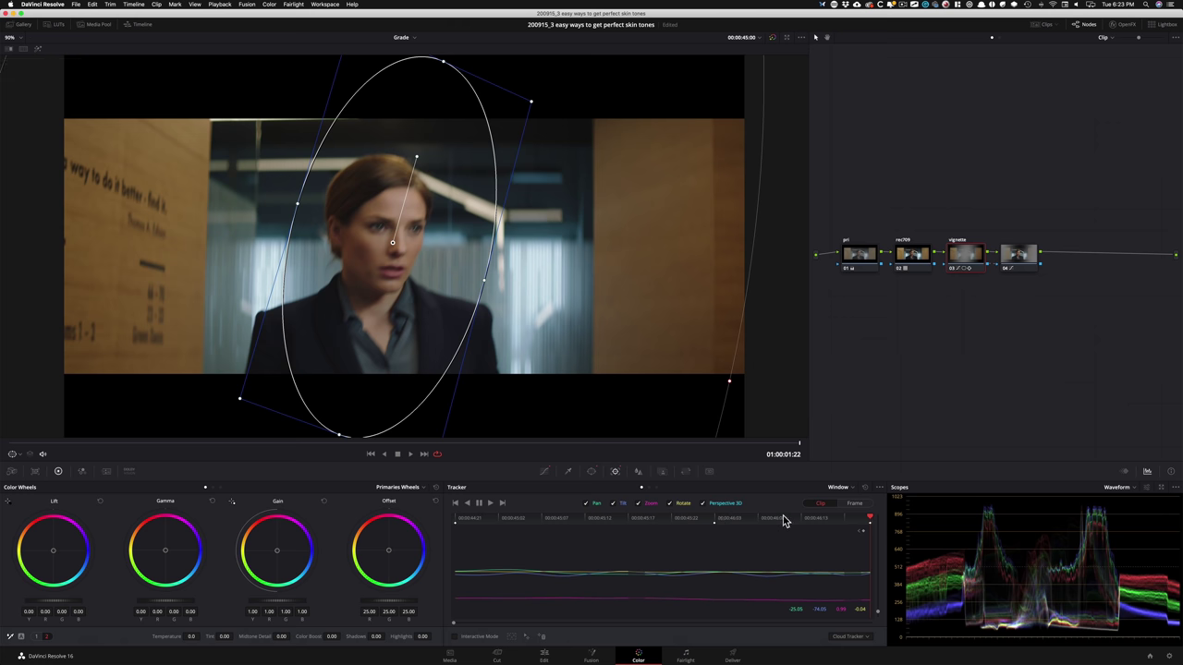
pyautogui.click(558, 443)
pyautogui.moveTo(476, 444)
pyautogui.mouseDown()
pyautogui.moveTo(37, 448)
pyautogui.moveTo(740, 463)
pyautogui.moveTo(260, 468)
pyautogui.moveTo(441, 469)
pyautogui.moveTo(523, 454)
pyautogui.mouseUp()
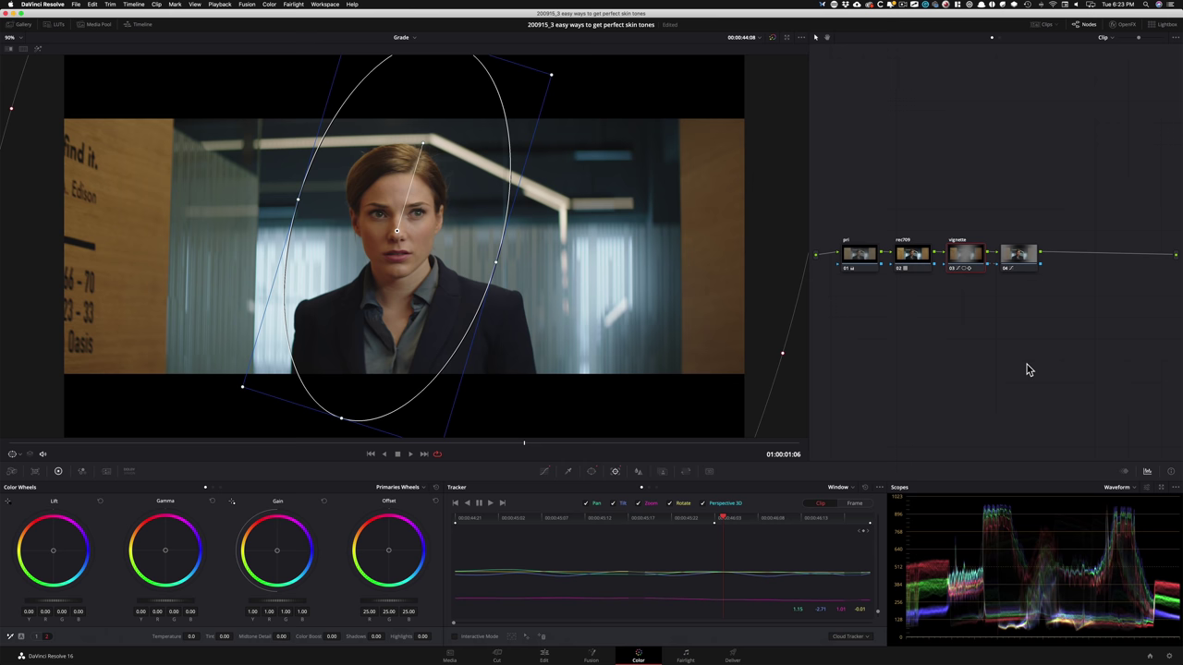
# Step: Add a serial node after node 04, label the two nodes "inside" and "log", and set the color wheels to Log mode
pyautogui.hotkey('shift', "'")
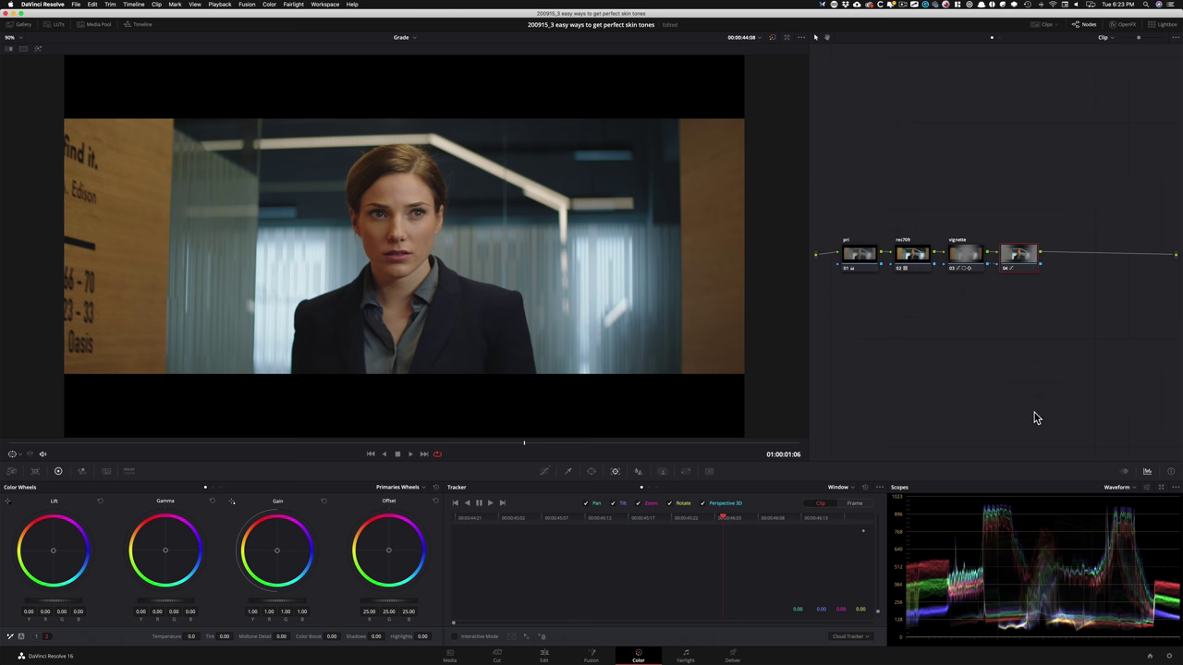
pyautogui.hotkey('alt', 's')
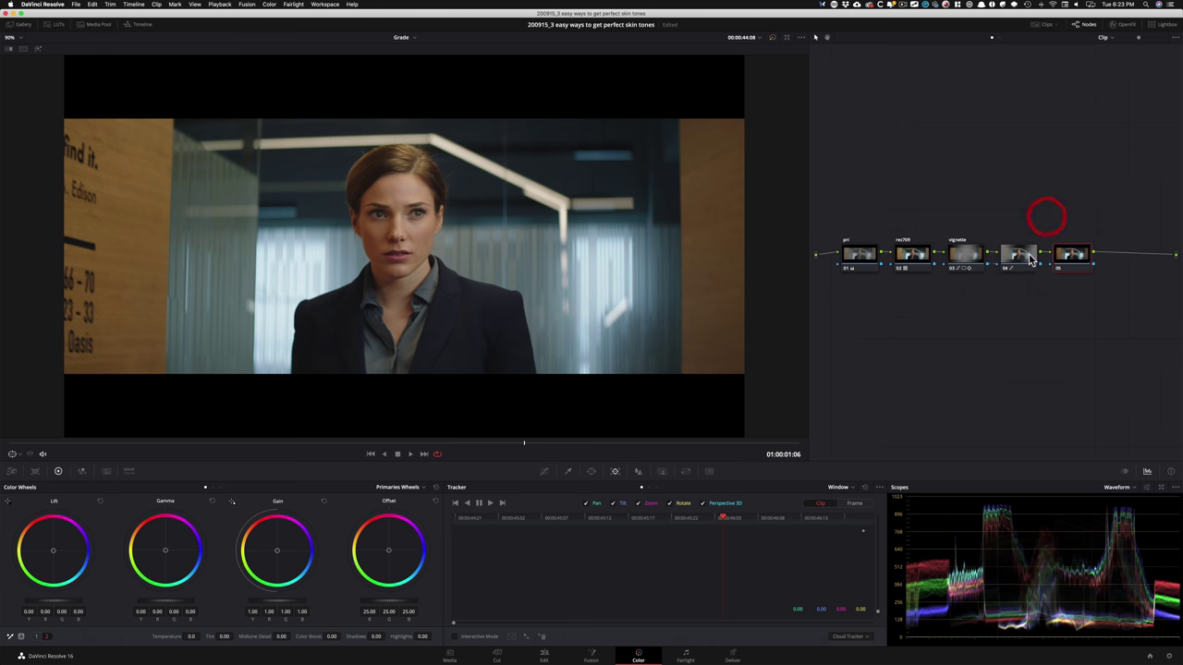
pyautogui.write('inside')
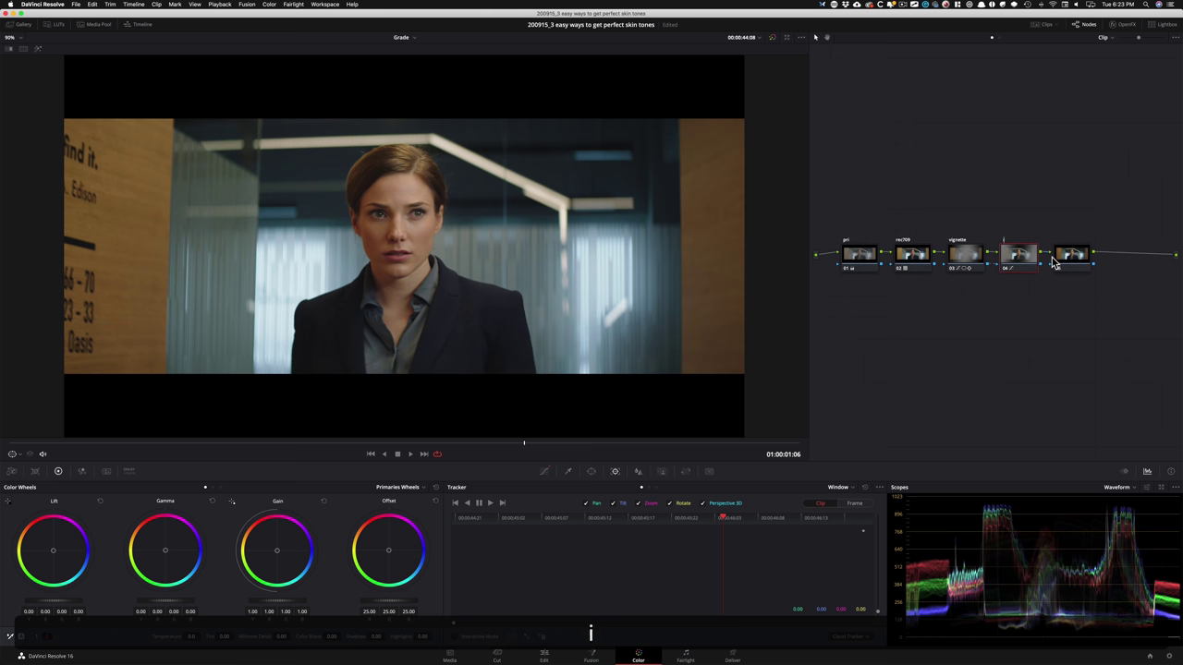
pyautogui.press('Return')
pyautogui.press('Tab')
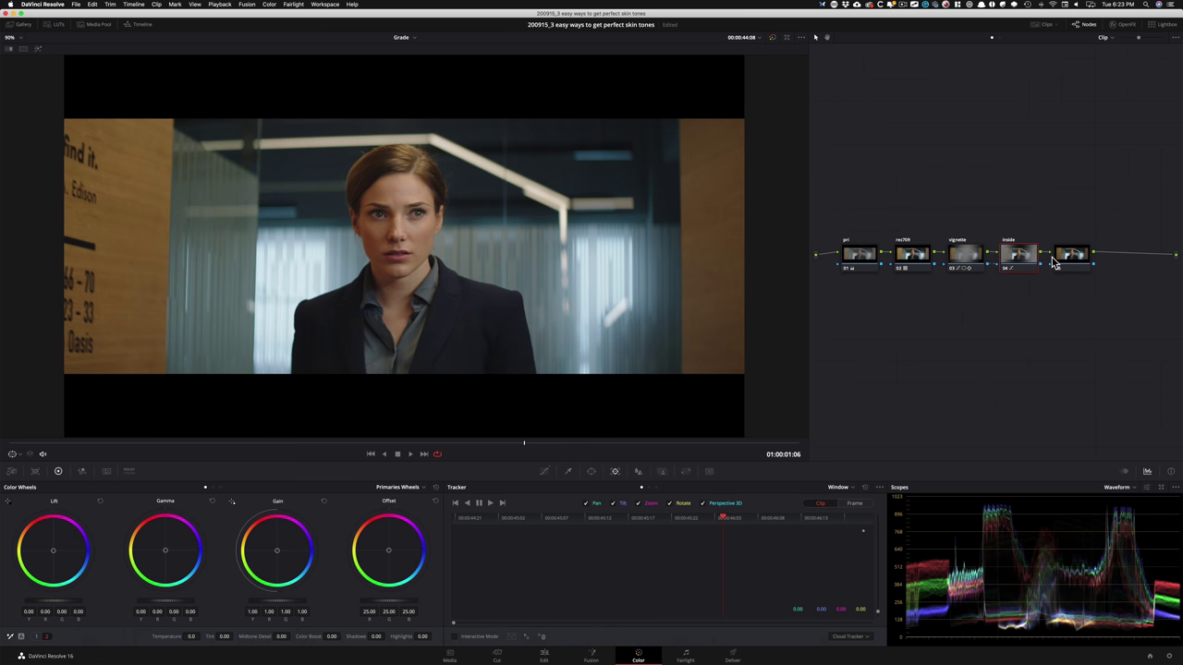
pyautogui.write('log')
pyautogui.hotkey('alt', 'z')
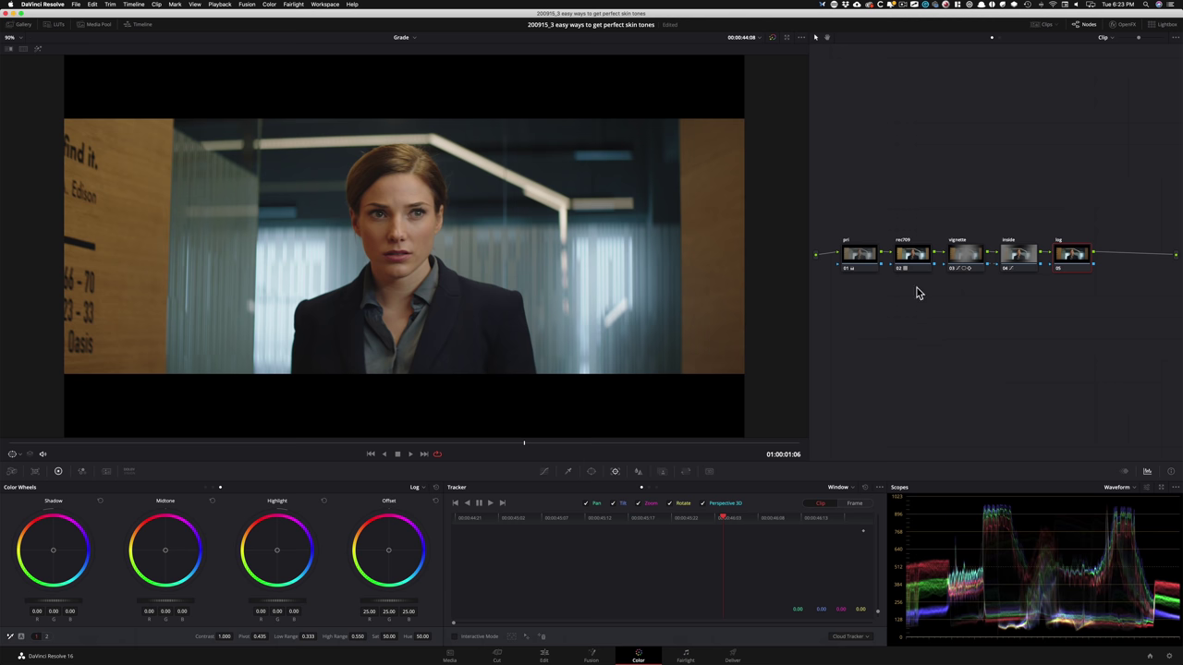
# Step: Mark the bright windows, the waveform peaks, the woman's face and the Midtone wheel with temporary annotation strokes
pyautogui.hotkey('alt', 'Tab')
pyautogui.moveTo(316, 248); pyautogui.dragTo(298, 277)
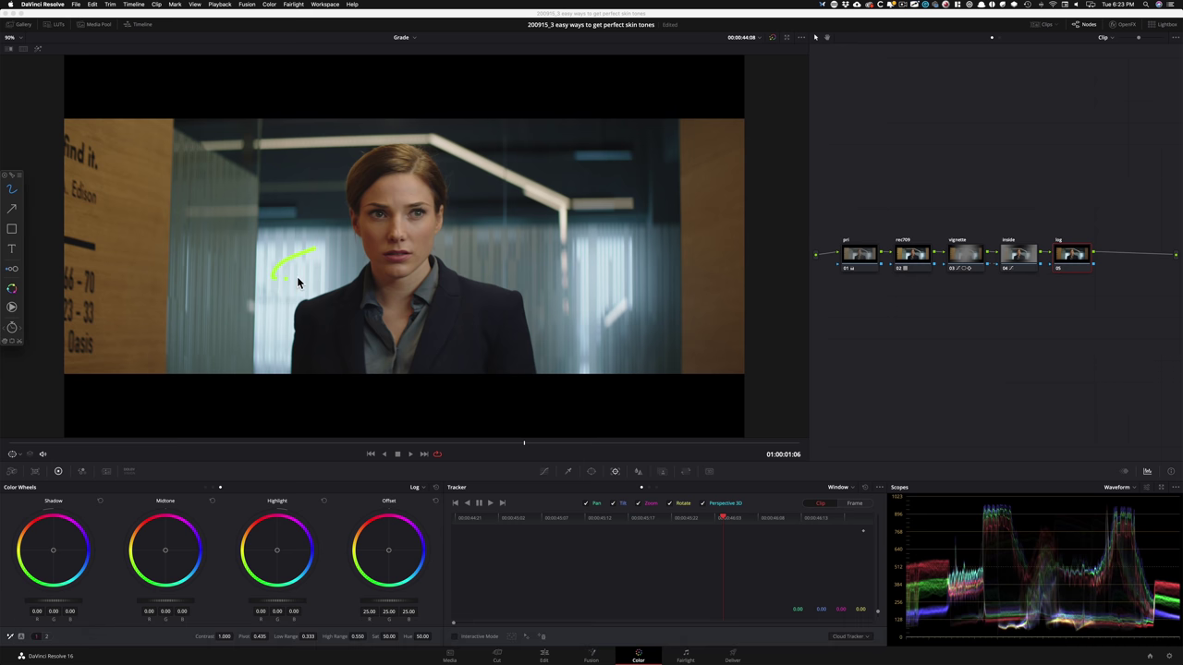
pyautogui.moveTo(610, 264); pyautogui.dragTo(580, 258)
pyautogui.moveTo(1003, 490)
pyautogui.mouseDown()
pyautogui.moveTo(1042, 514)
pyautogui.moveTo(1030, 485)
pyautogui.mouseUp()
pyautogui.moveTo(404, 192); pyautogui.dragTo(442, 211)
pyautogui.moveTo(151, 508); pyautogui.dragTo(189, 506)
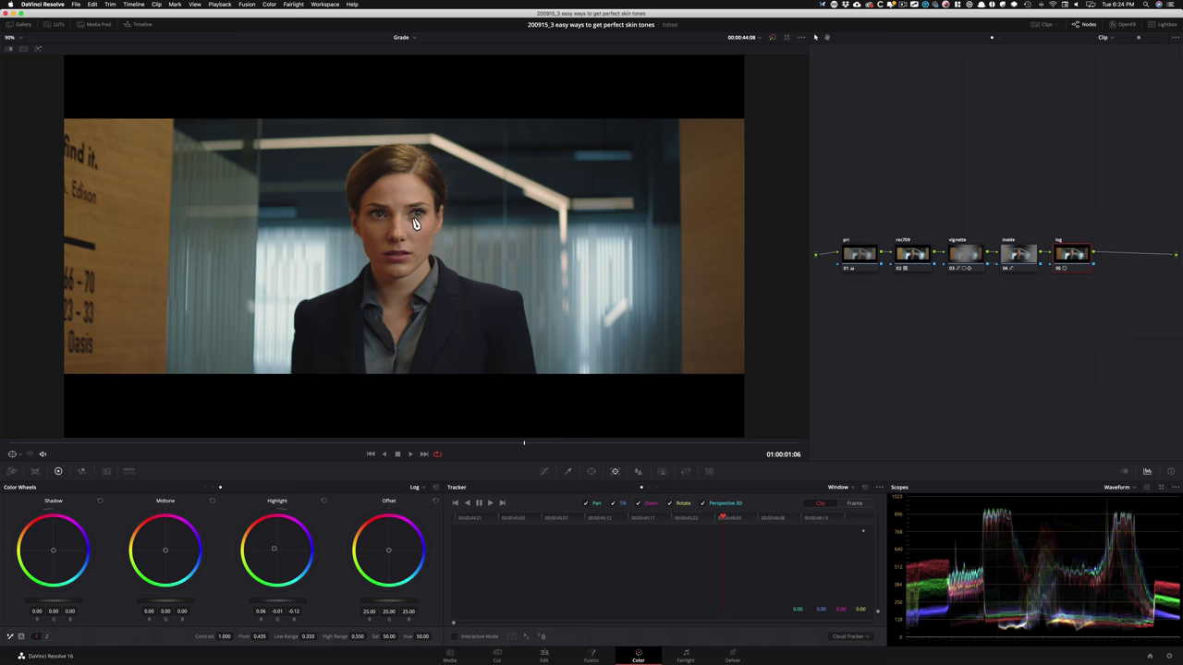
# Step: Switch the log node off and on repeatedly to compare its highlight tint on the woman's face in close-up
pyautogui.press('super+equal')
pyautogui.press('super+equal')
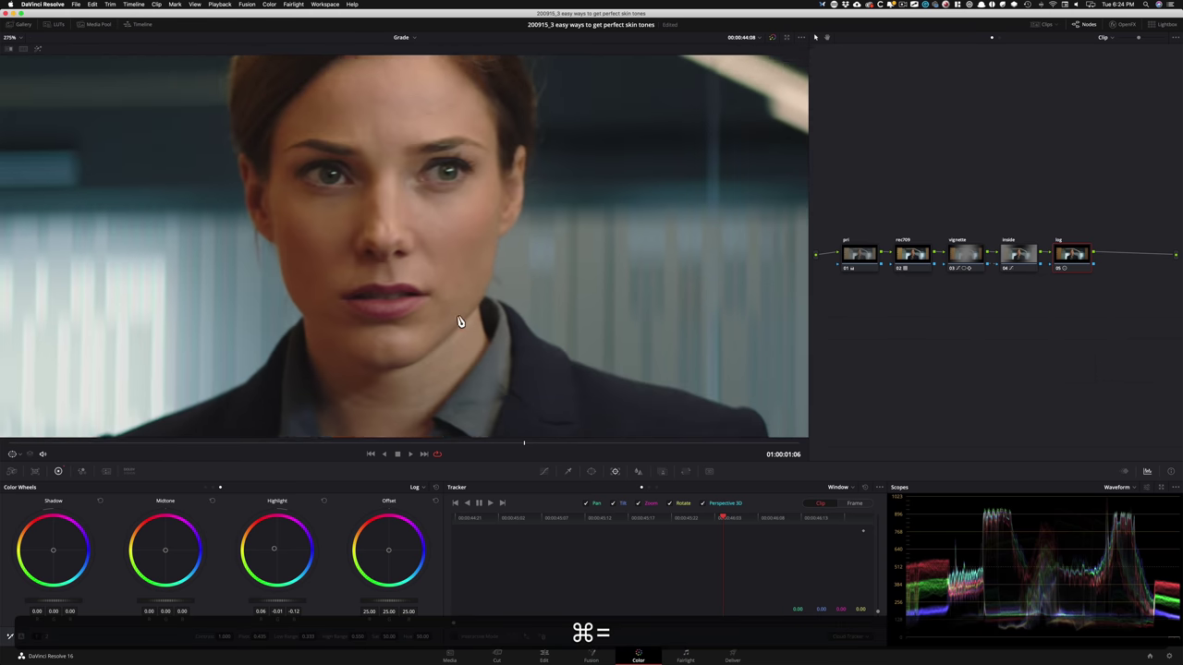
pyautogui.click(514, 310)
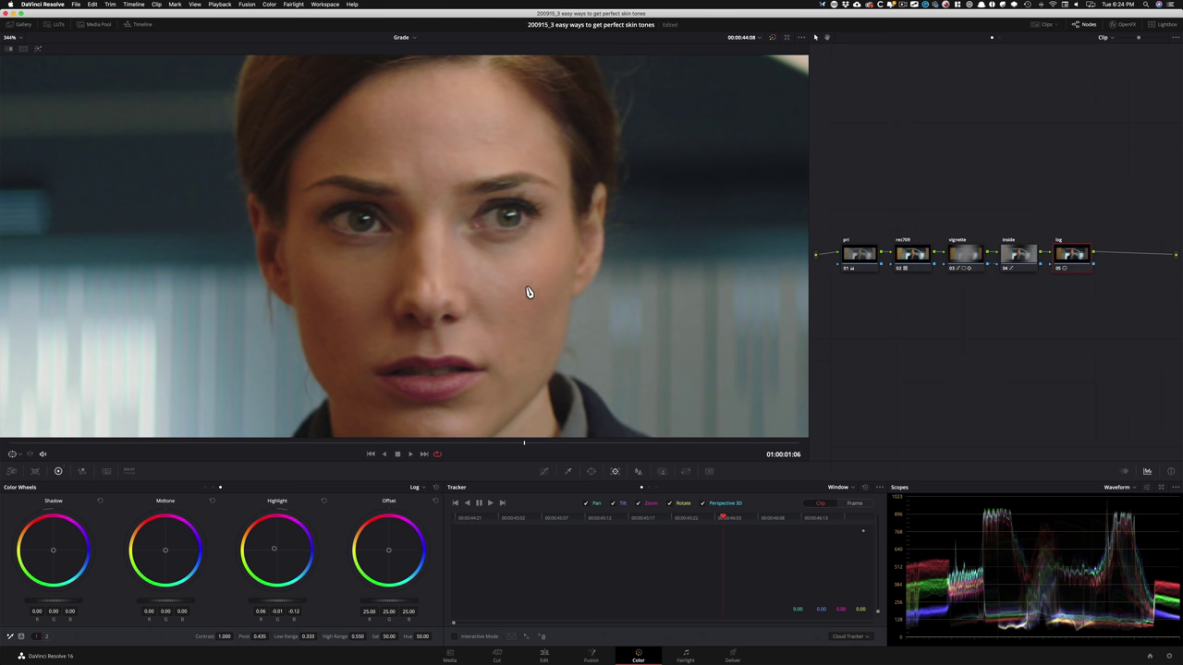
pyautogui.press('super+d')
pyautogui.press('super+d')
pyautogui.press('super+d')
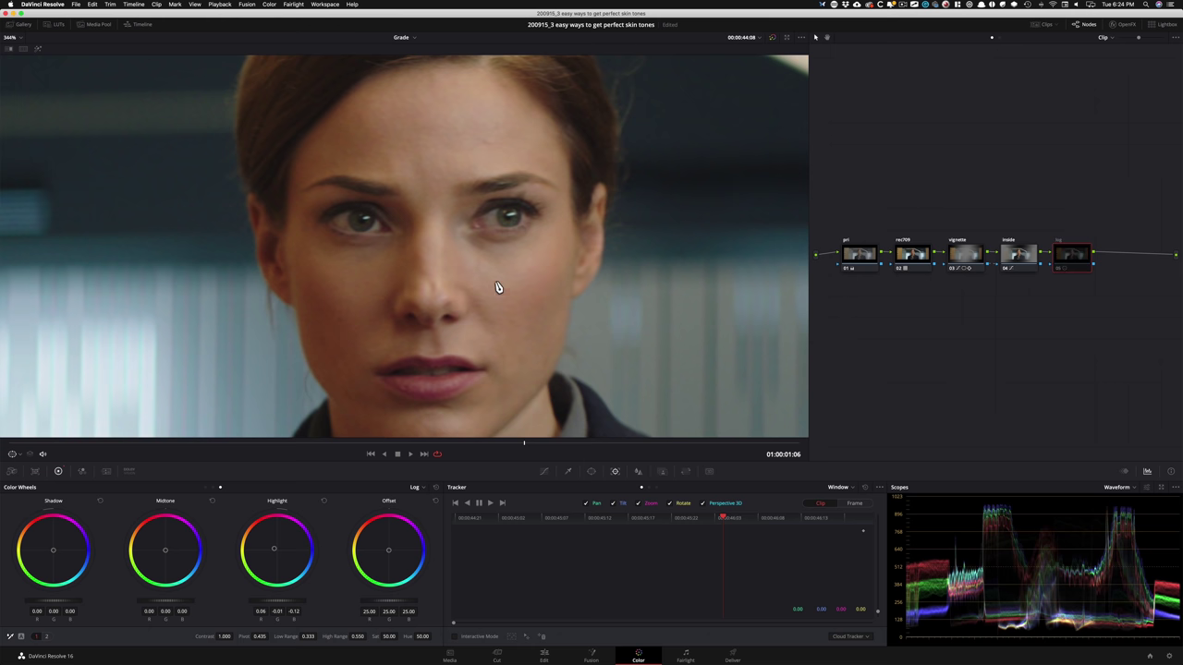
pyautogui.press('super+d')
pyautogui.press('super+d')
pyautogui.press('super+d')
pyautogui.press('super+d')
pyautogui.press('super+d')
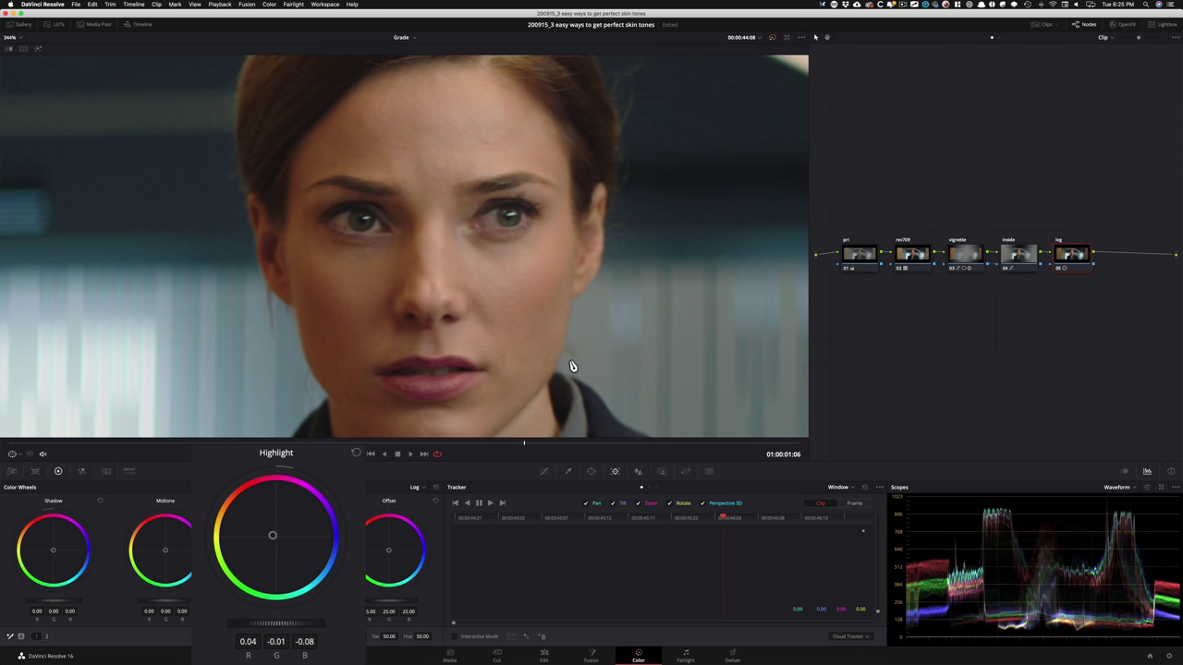
# Step: Recheck the softened highlight tint by toggling the log node, and return the viewer to the full frame
pyautogui.hotkey('ctrl', 'd')
pyautogui.hotkey('ctrl', 'd')
pyautogui.hotkey('ctrl', 'd')
pyautogui.hotkey('ctrl', 'd')
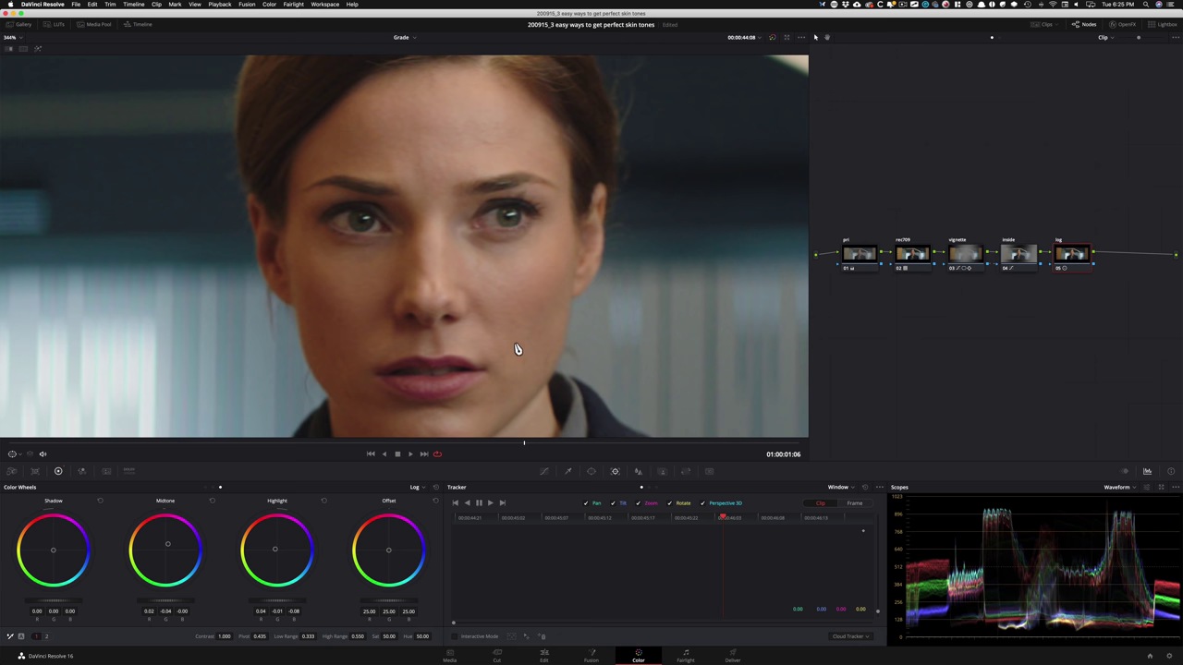
pyautogui.press('z')
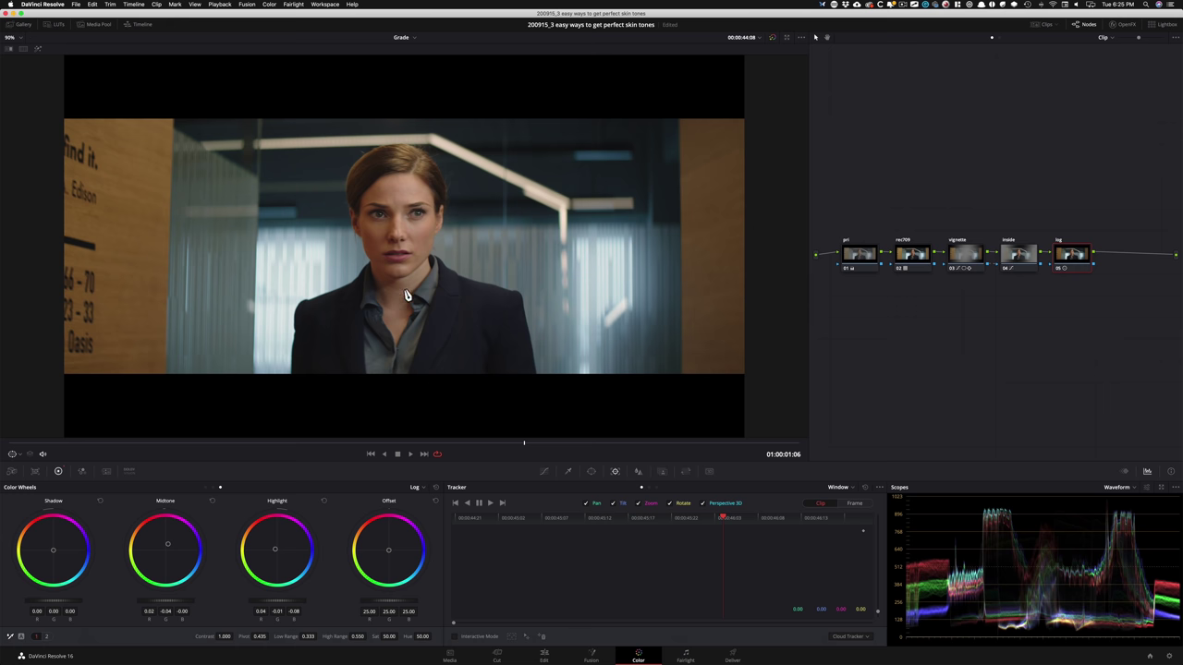
# Step: Compare the face in close-up with and without the log node's combined midtone and highlight adjustments
pyautogui.press('super+equal')
pyautogui.press('super+equal')
pyautogui.press('super+equal')
pyautogui.moveTo(541, 290); pyautogui.dragTo(566, 344)
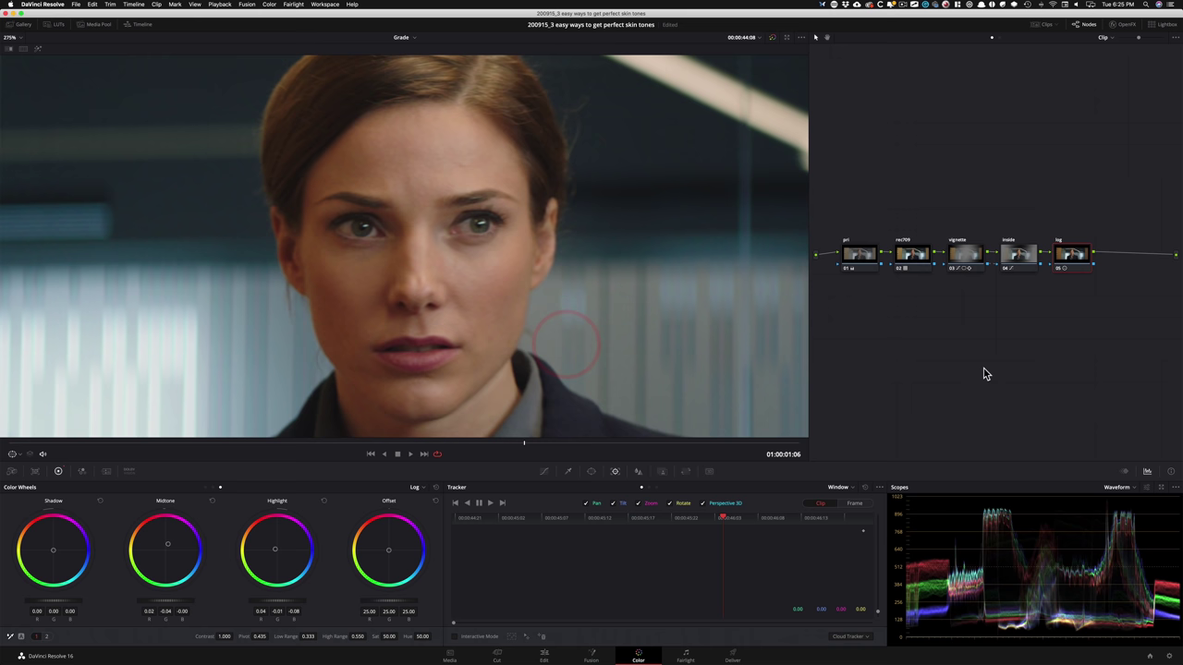
pyautogui.press('super+d')
pyautogui.press('super+d')
pyautogui.press('super+d')
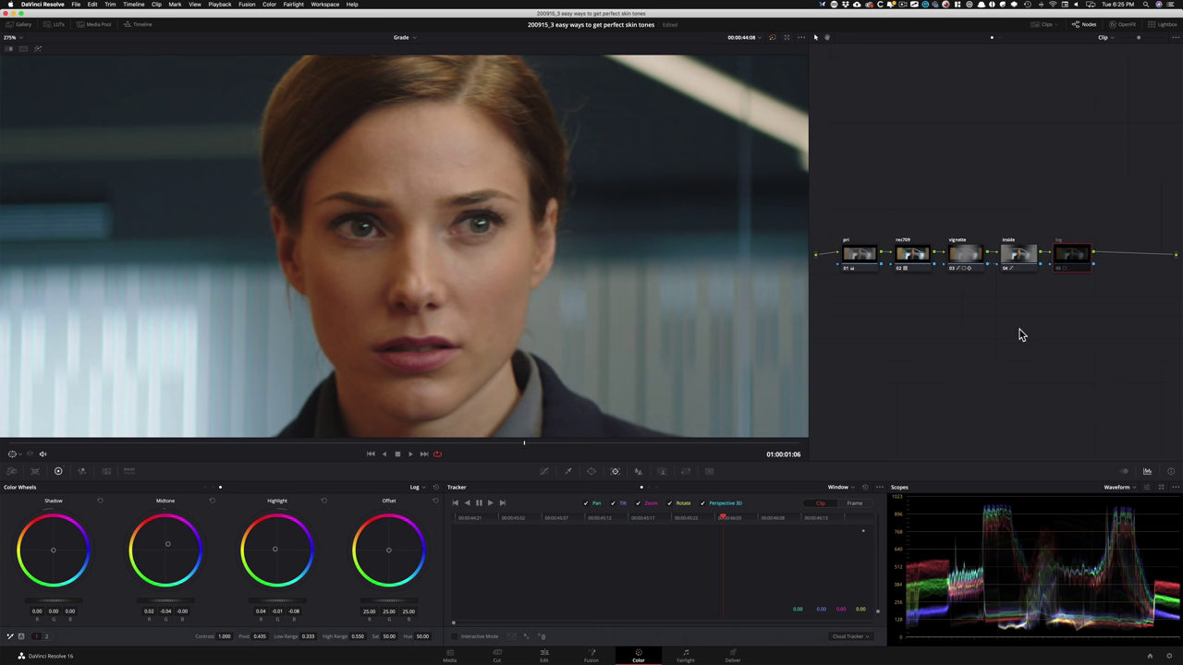
pyautogui.press('super+d')
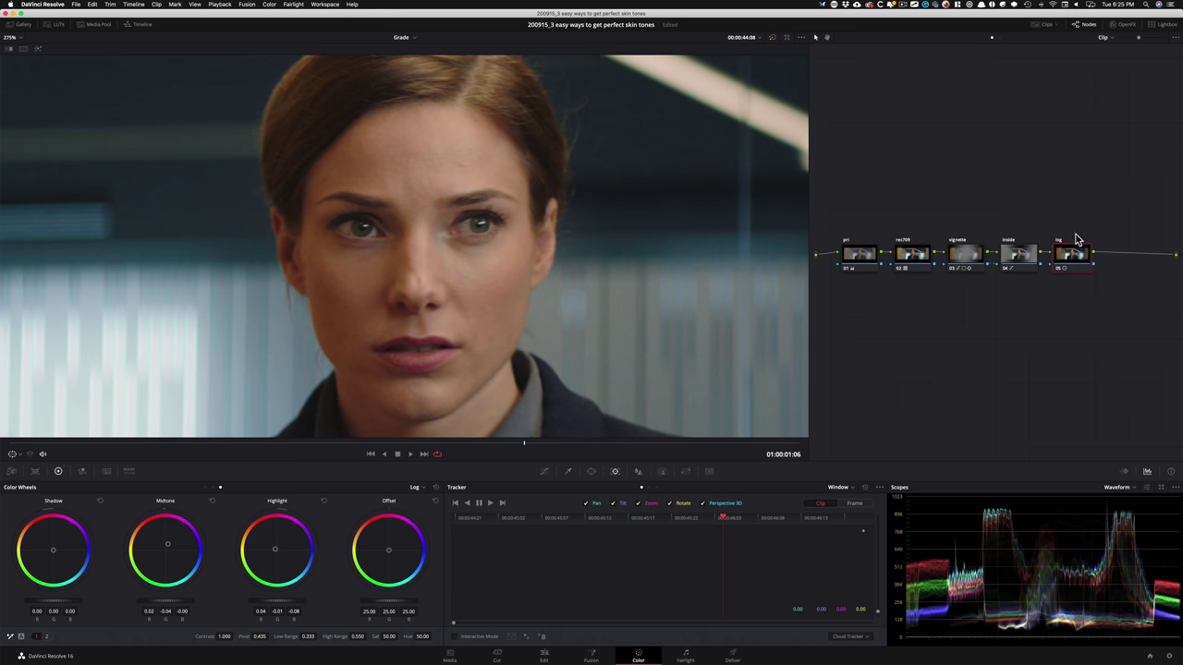
# Step: Select the pri and log nodes together and toggle both to compare their effect in close-up and full frame
pyautogui.click(1099, 273)
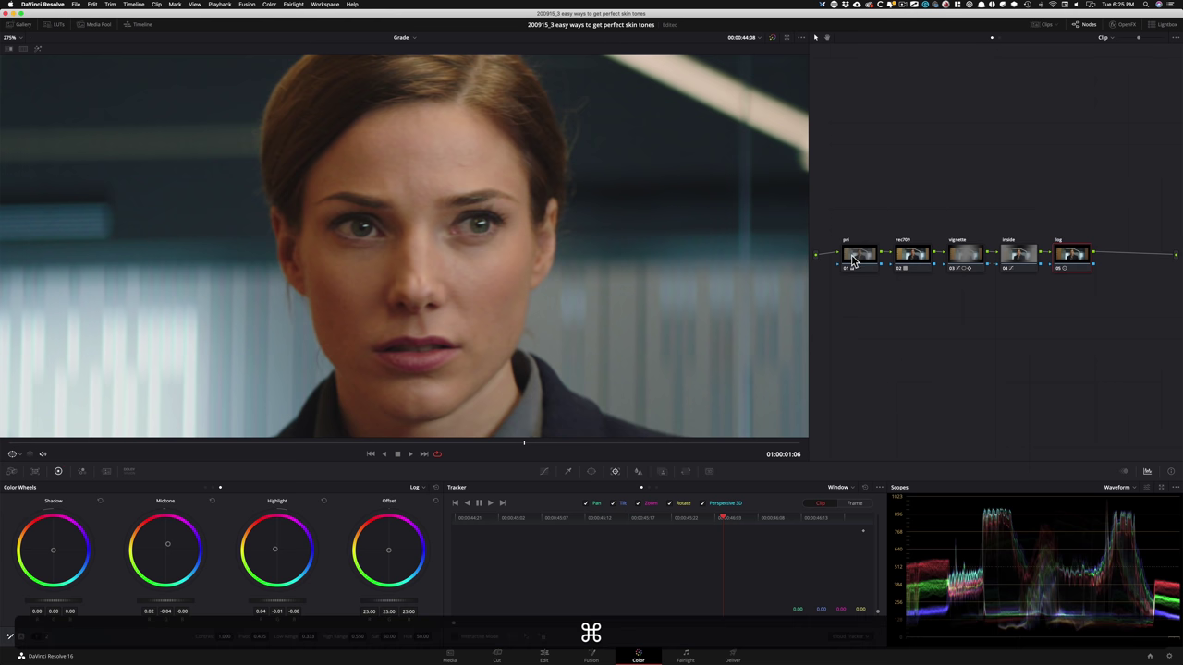
pyautogui.keyDown('super'); pyautogui.click(851, 258); pyautogui.keyUp('super')
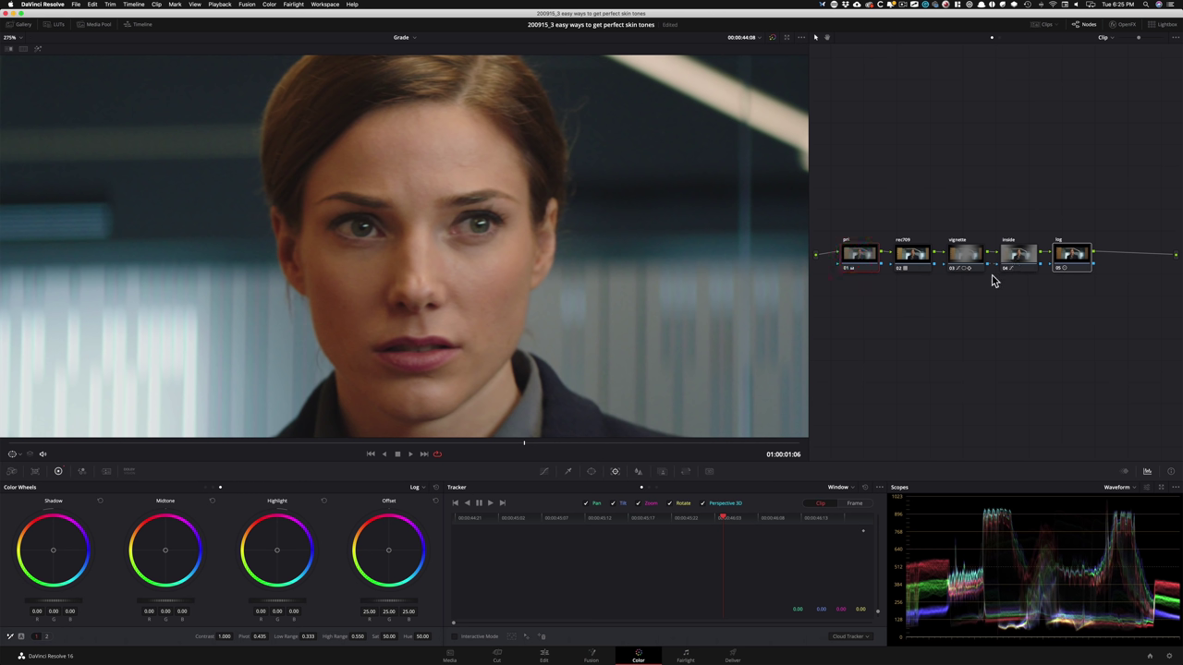
pyautogui.press('super+d')
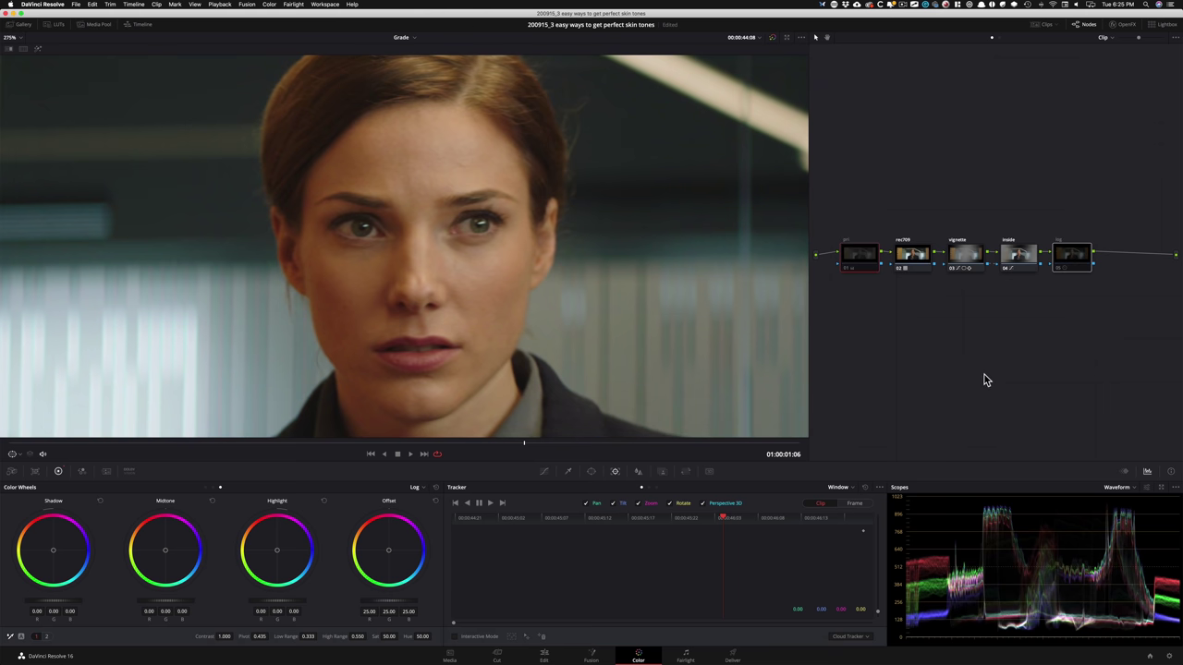
pyautogui.press('super+d')
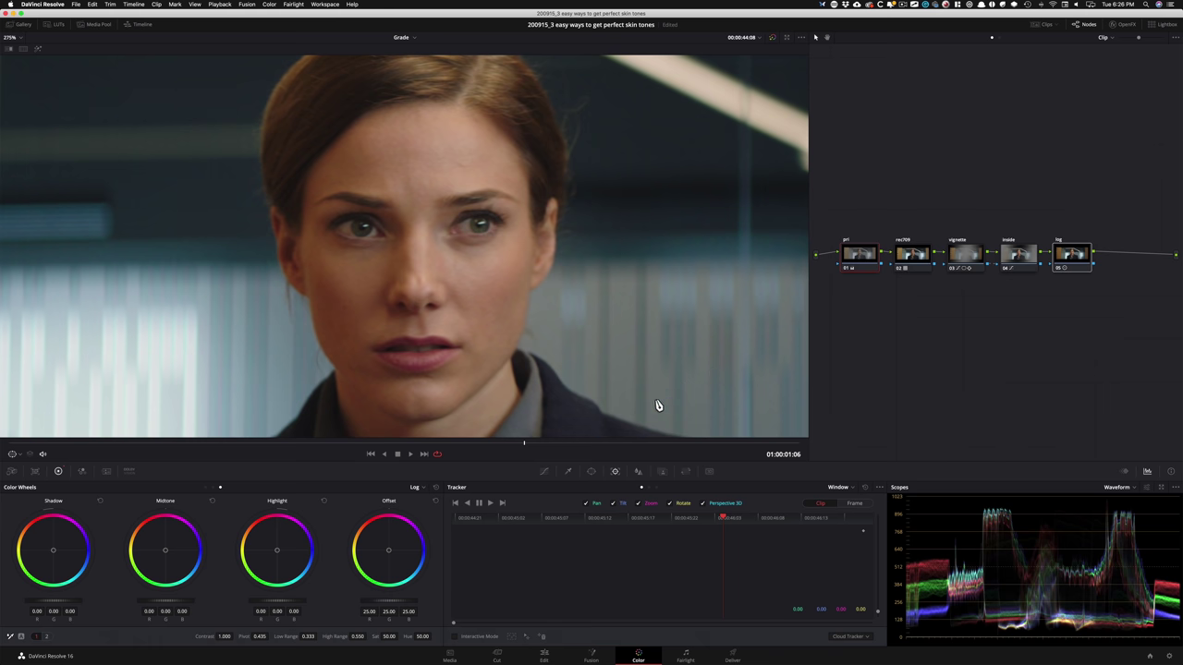
pyautogui.hotkey('shift', 'z')
pyautogui.press('super+d')
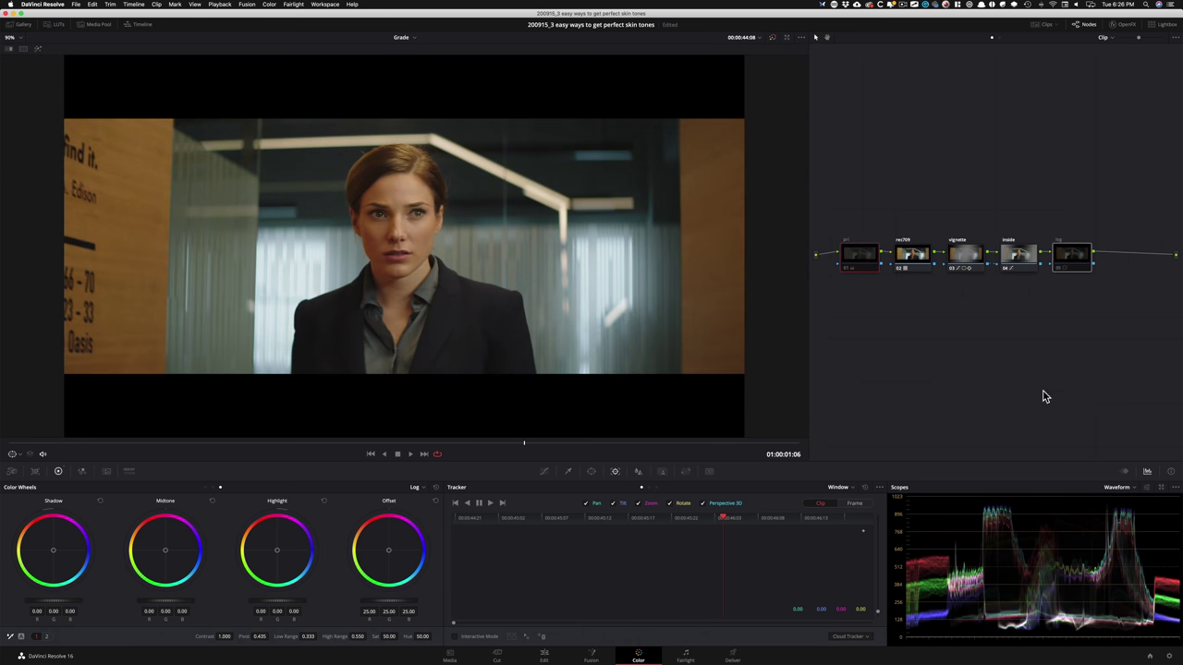
pyautogui.press('super+d')
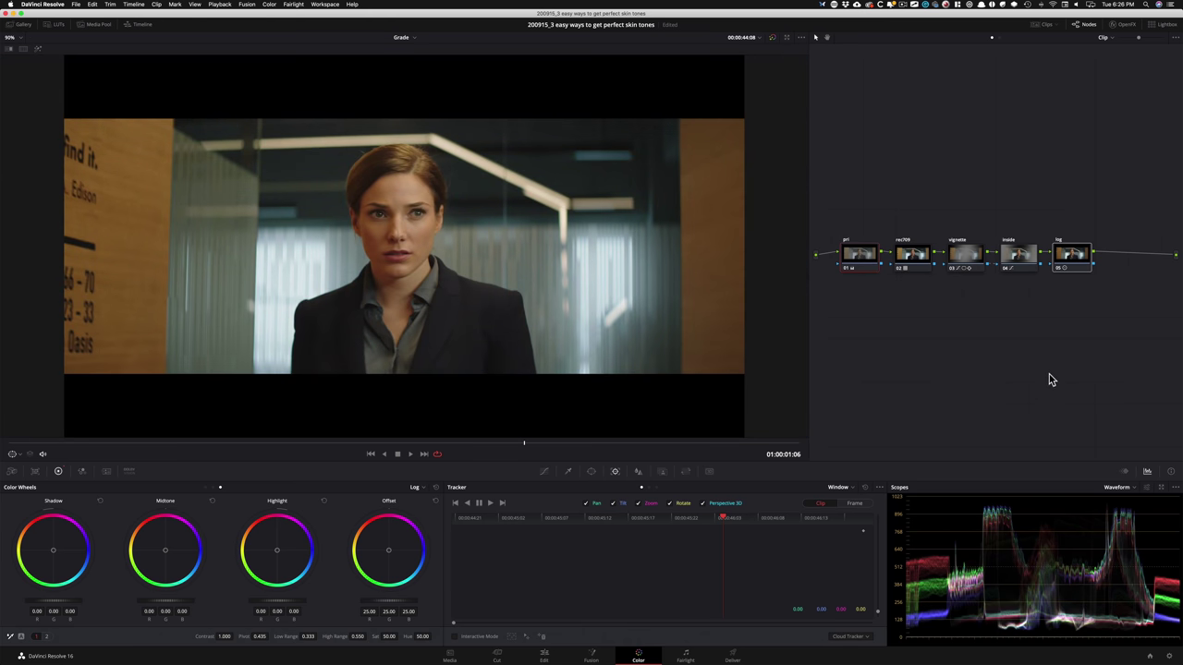
pyautogui.press('super+d')
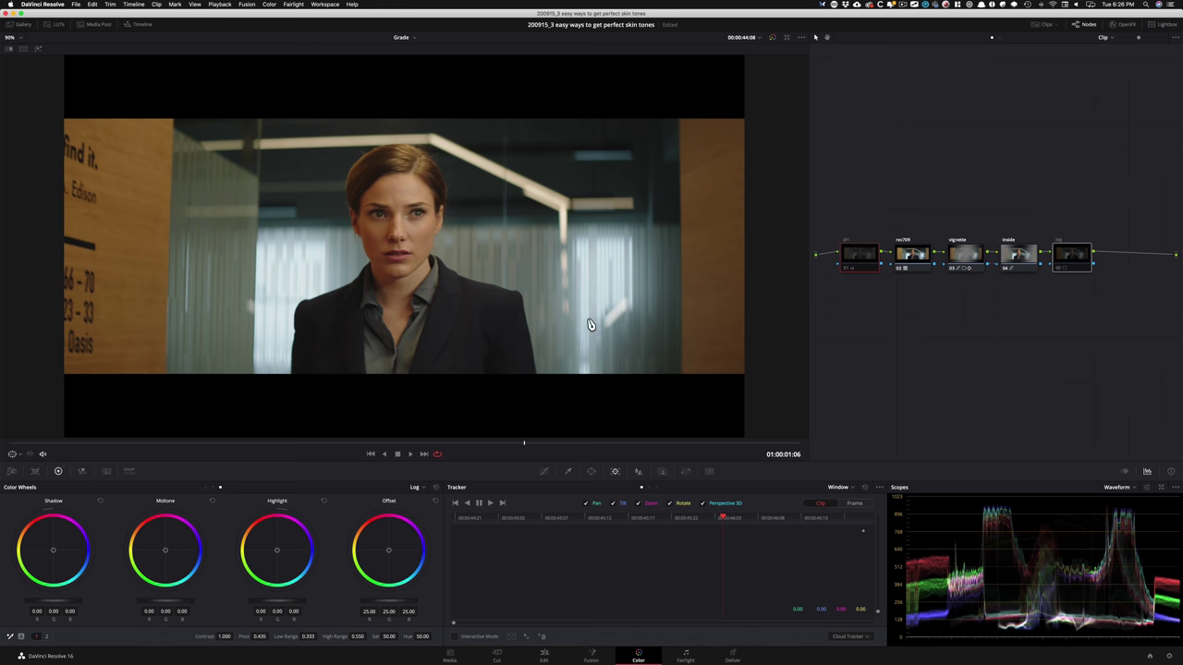
pyautogui.press('super+d')
pyautogui.click(1012, 373)
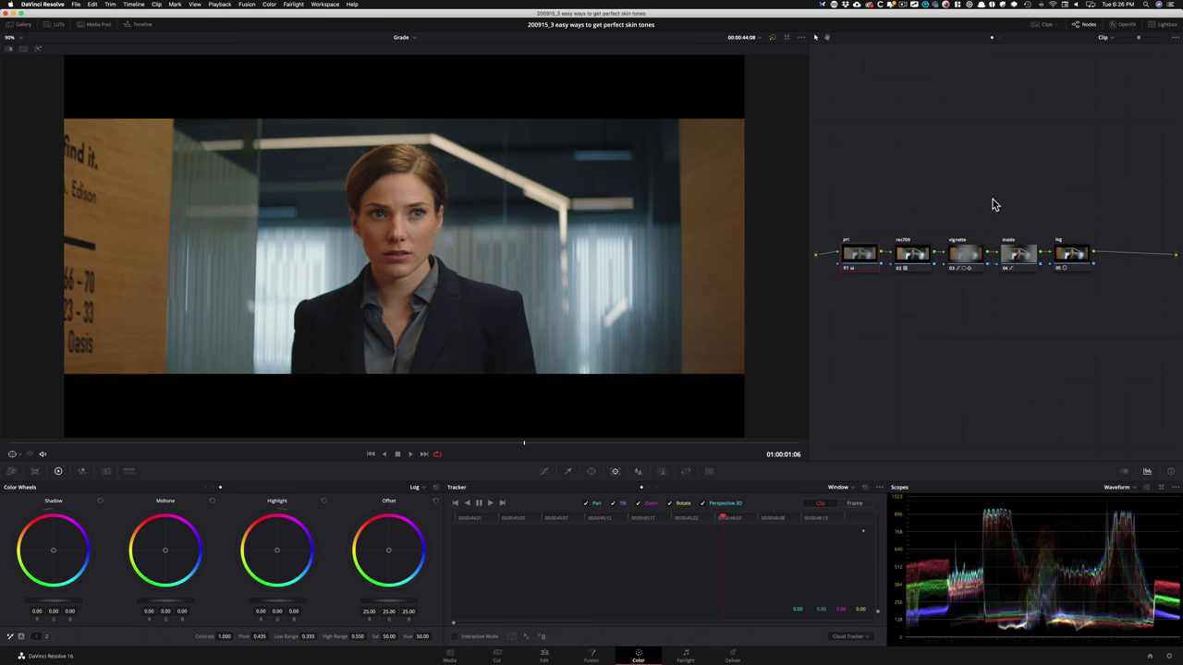
# Step: Wipe in the reference still of the two seated people, and mark its waveform levels against those of the graded shot
pyautogui.hotkey('shift', ';')
pyautogui.press('super+y')
pyautogui.press('super+w')
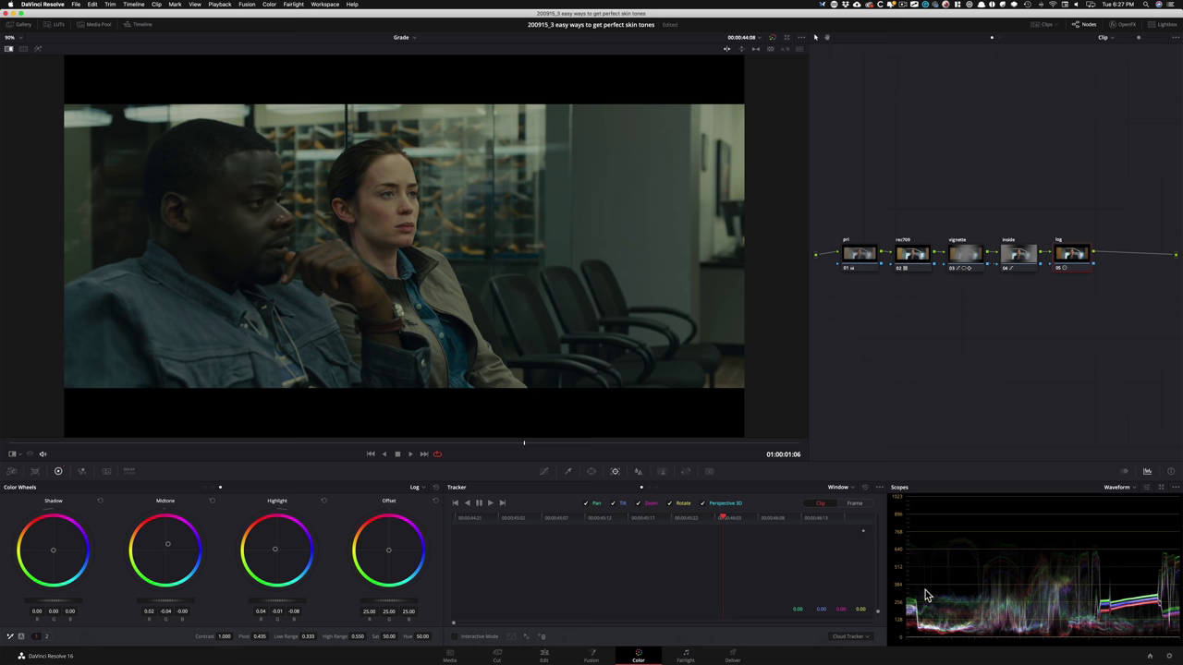
pyautogui.hotkey('alt', '`')
pyautogui.moveTo(1015, 526)
pyautogui.mouseDown()
pyautogui.moveTo(988, 527)
pyautogui.moveTo(904, 634)
pyautogui.moveTo(1159, 639)
pyautogui.moveTo(1133, 527)
pyautogui.moveTo(975, 531)
pyautogui.mouseUp()
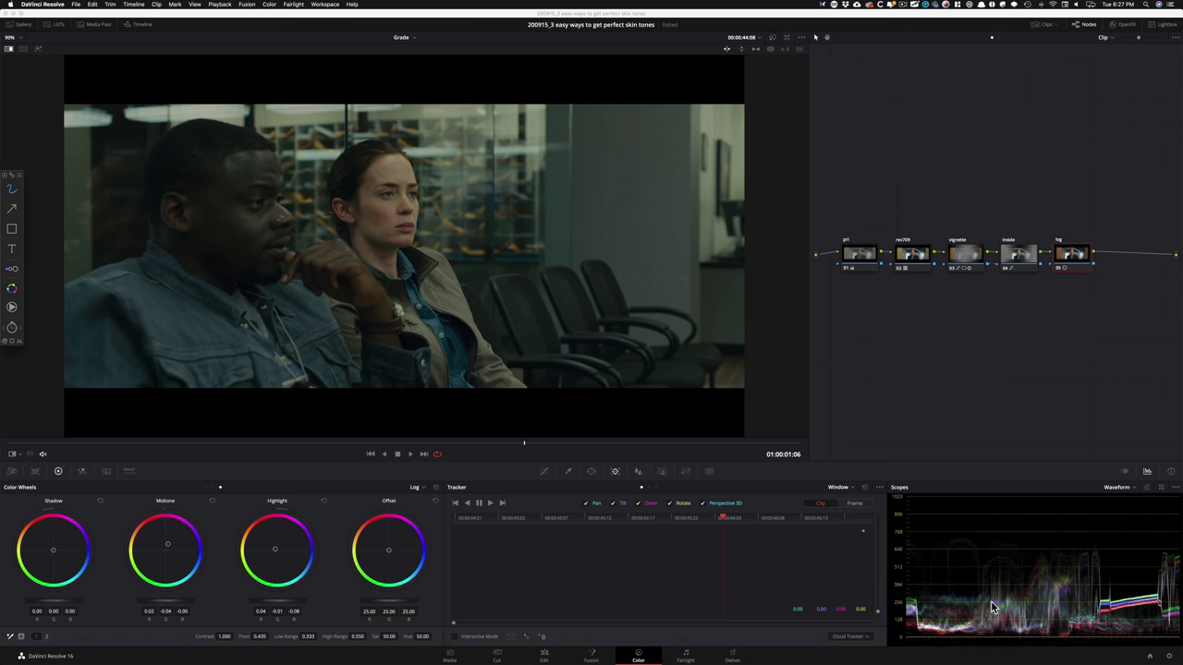
pyautogui.press('super+w')
pyautogui.moveTo(1020, 599)
pyautogui.mouseDown()
pyautogui.moveTo(991, 615)
pyautogui.moveTo(996, 567)
pyautogui.moveTo(980, 566)
pyautogui.mouseUp()
pyautogui.click(378, 165)
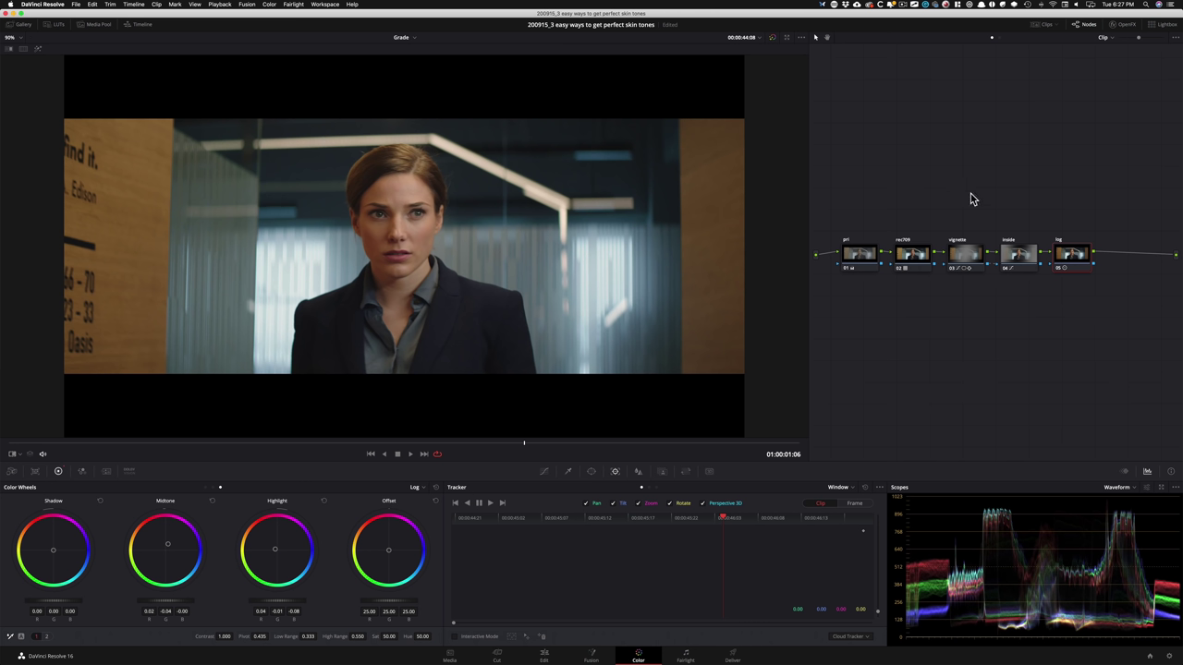
# Step: Add a serial node after the log node and label it "film look"
pyautogui.hotkey('alt', 's')
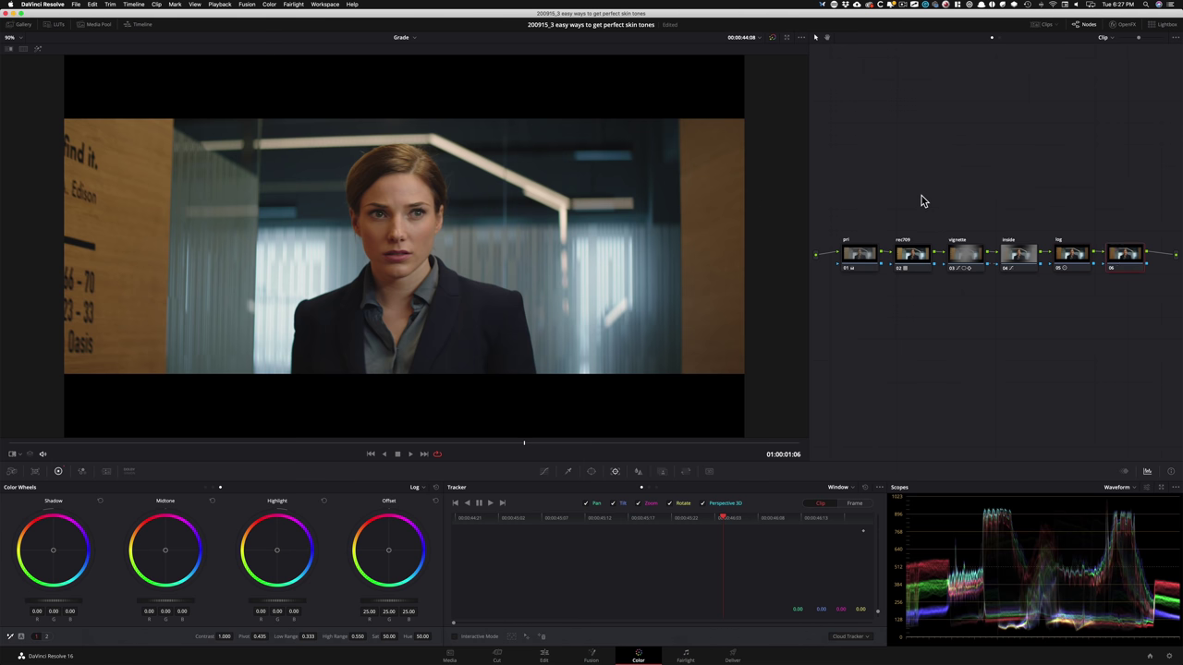
pyautogui.press('Tab')
pyautogui.write('film look')
pyautogui.press('Return')
# Step: Compare the shot with the reference still in split screen and as a wipe showing both women's faces
pyautogui.click(23, 49)
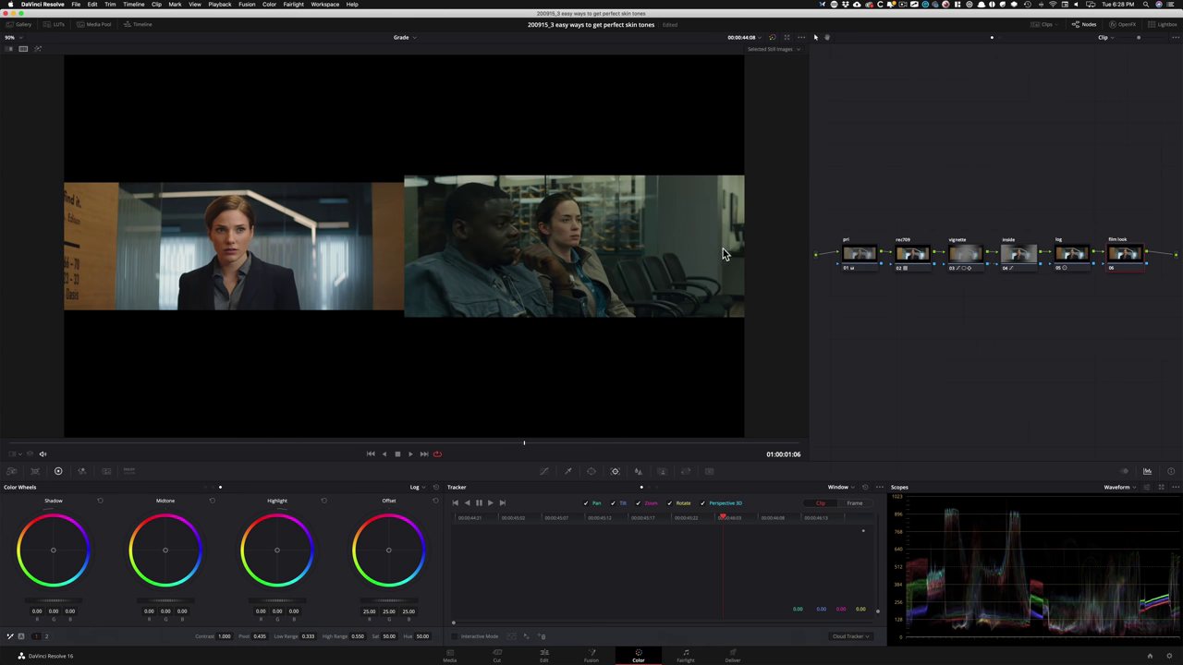
pyautogui.click(23, 49)
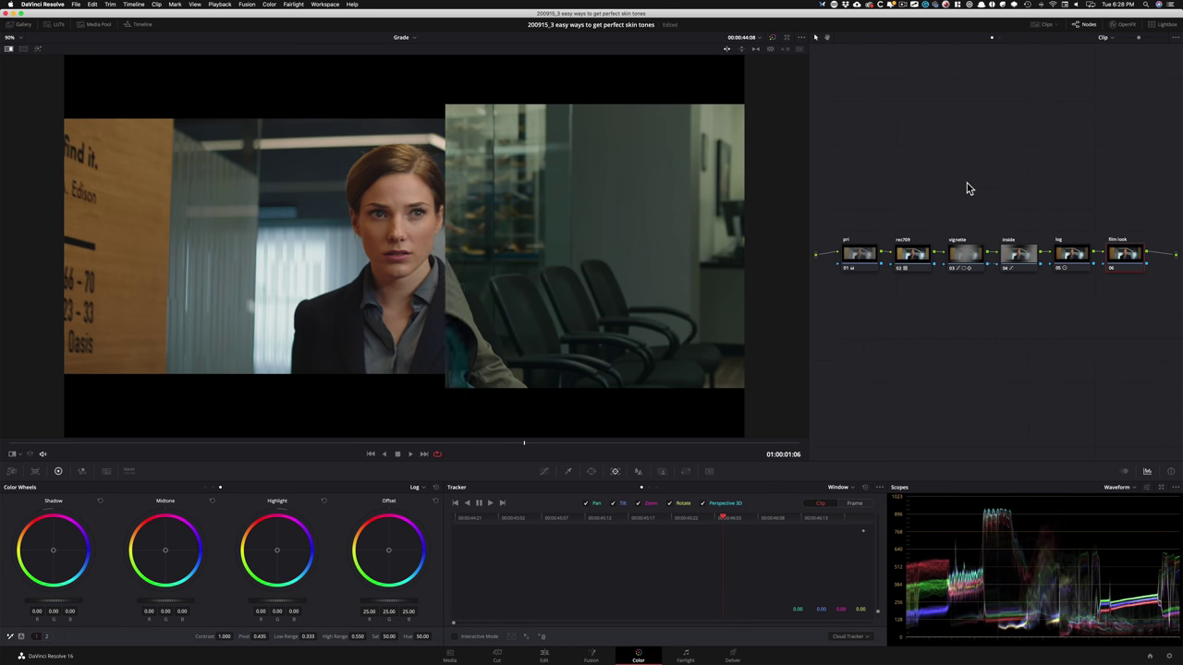
pyautogui.press('s')
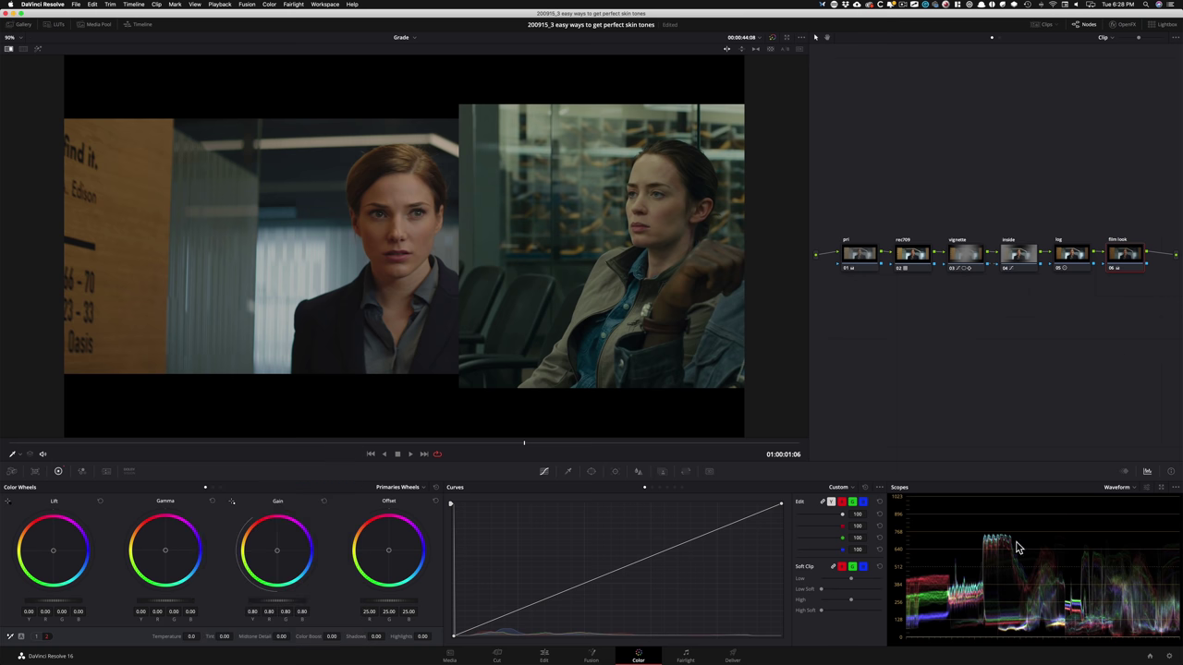
# Step: Switch the film look node off and on repeatedly to compare its lowered gain with the reference still
pyautogui.press('super+d')
pyautogui.press('super+d')
pyautogui.press('super+d')
pyautogui.press('super+d')
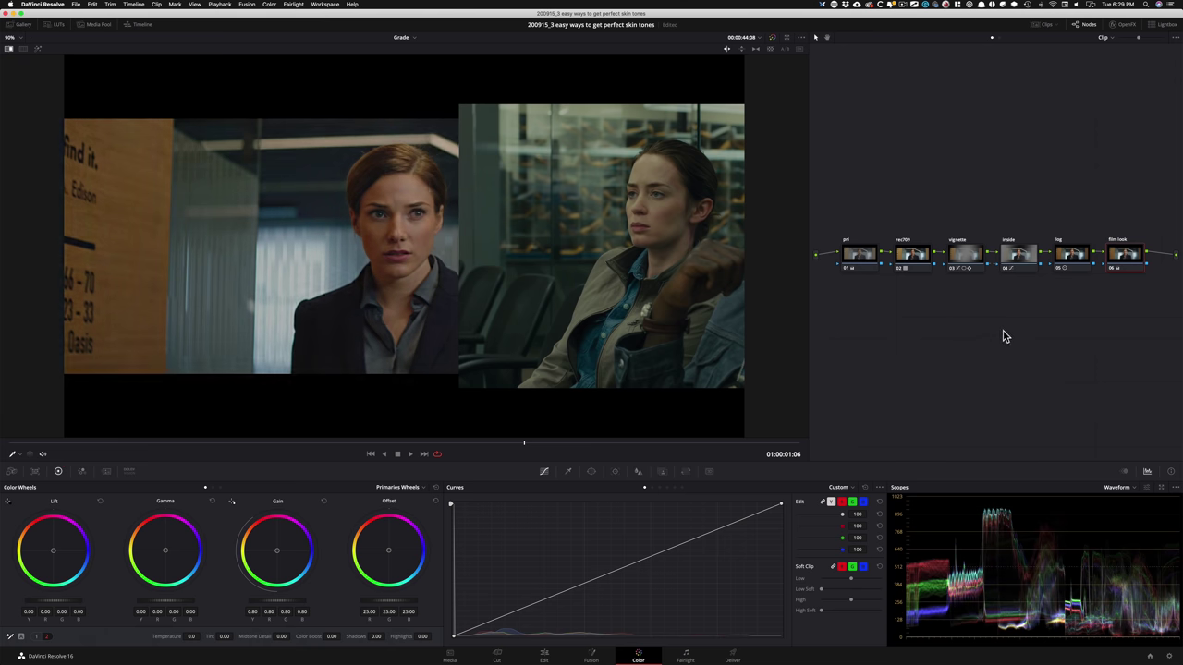
pyautogui.press('super+d')
pyautogui.press('super+d')
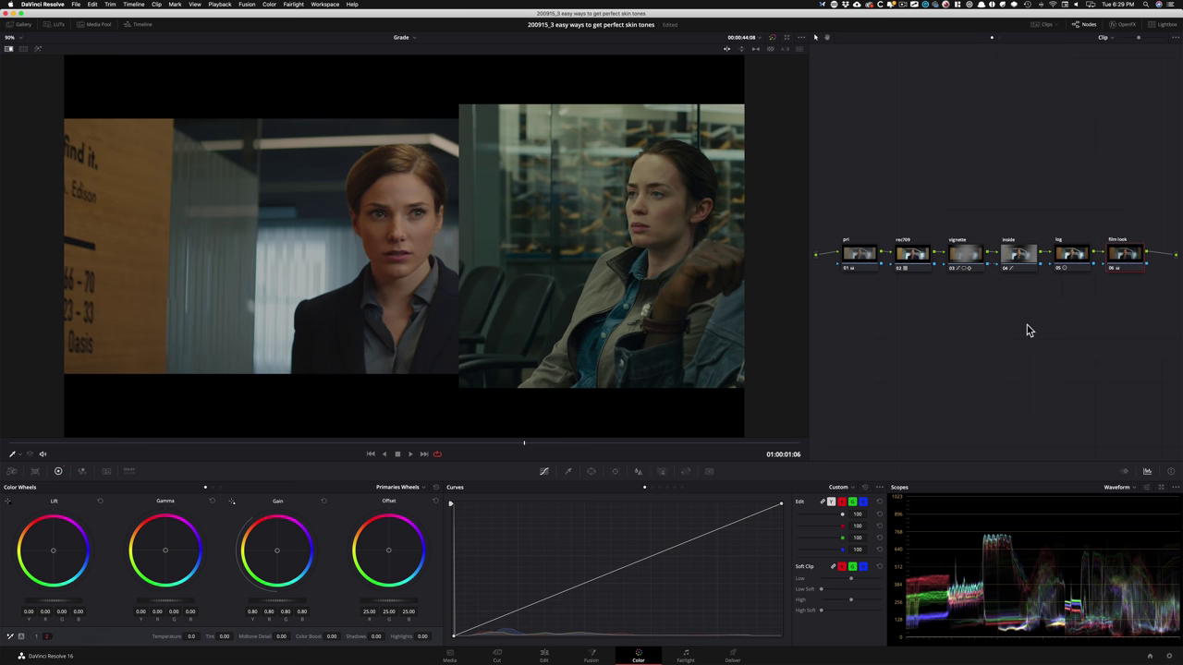
# Step: Set the film look node's temperature to 67.0, tint to -36.80 and saturation to 46.33, checking the grade with the node off and on
pyautogui.hotkey('ctrl', 'd')
pyautogui.hotkey('ctrl', 'd')
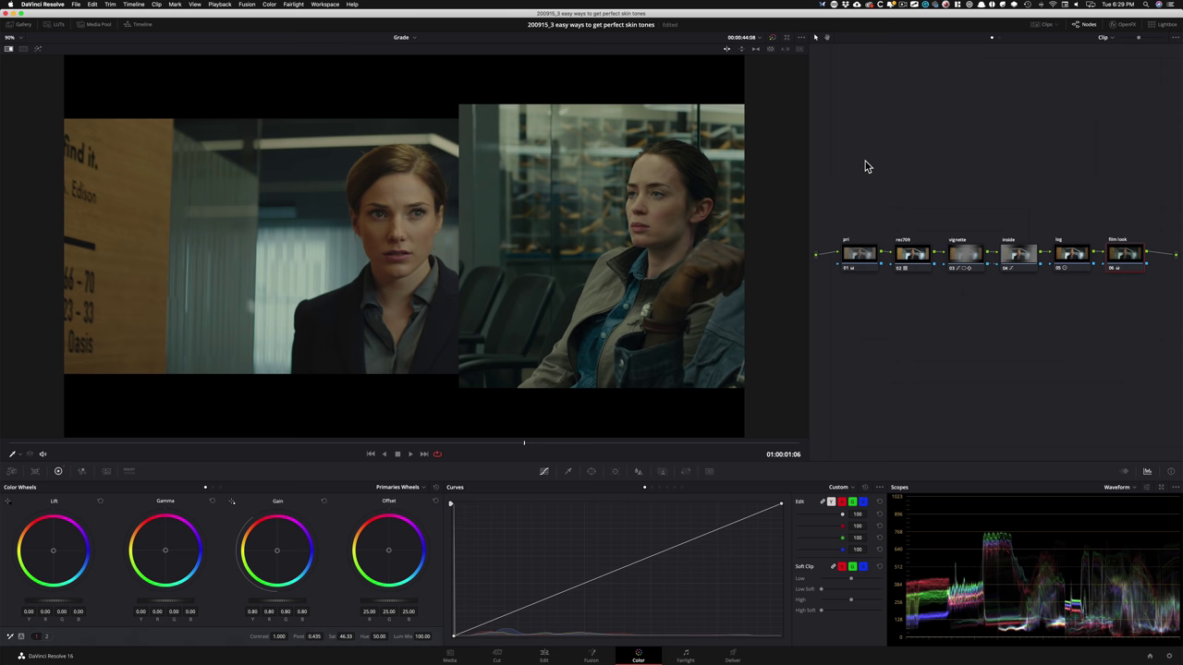
pyautogui.press('super+d')
pyautogui.press('super+d')
pyautogui.press('super+d')
pyautogui.hotkey('ctrl', 'd')
pyautogui.press('super+d')
pyautogui.press('super+d')
pyautogui.press('super+d')
pyautogui.press('super+d')
# Step: Lower the film look node's log shadows to -0.03 with a low range of 0.069, comparing the shot with the node off and on
pyautogui.hotkey('alt', 'c')
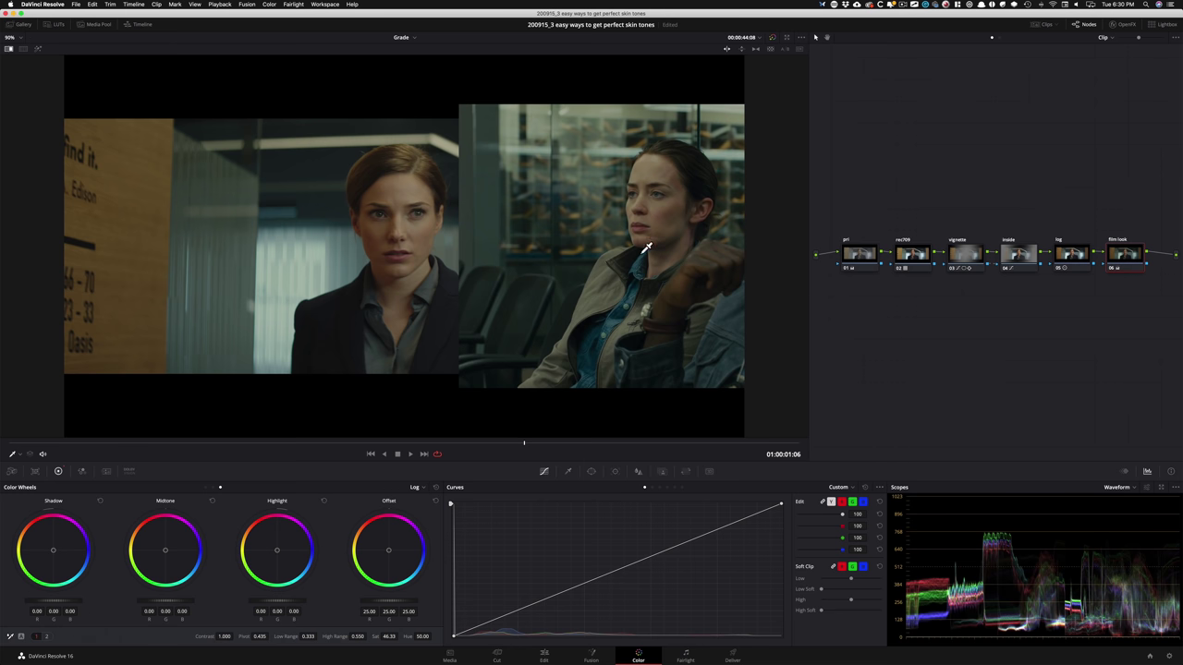
pyautogui.press('`')
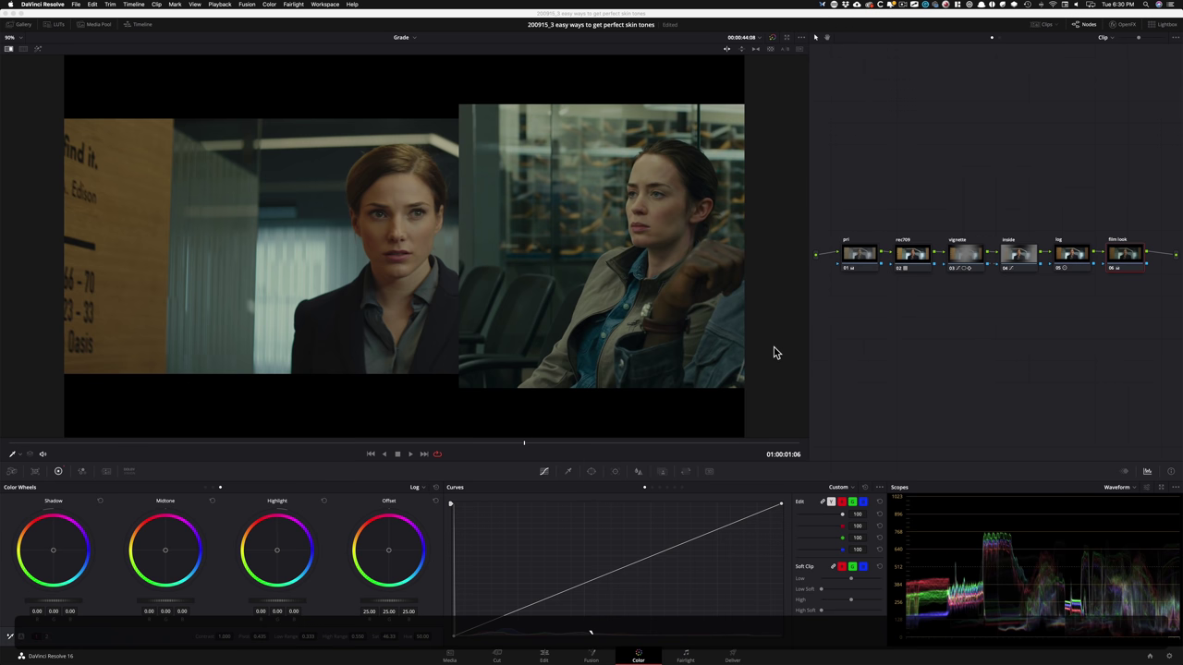
pyautogui.moveTo(698, 170)
pyautogui.mouseDown()
pyautogui.moveTo(709, 198)
pyautogui.moveTo(693, 210)
pyautogui.mouseUp()
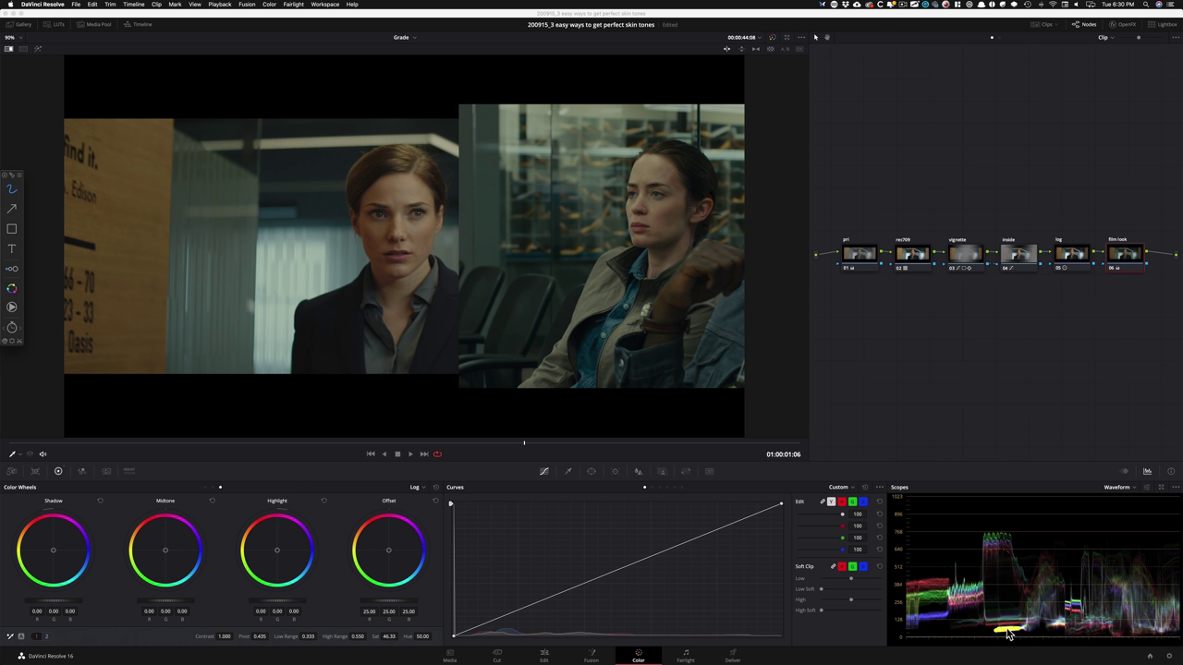
pyautogui.moveTo(319, 335)
pyautogui.mouseDown()
pyautogui.moveTo(344, 303)
pyautogui.moveTo(321, 344)
pyautogui.mouseUp()
pyautogui.moveTo(695, 174); pyautogui.dragTo(704, 209)
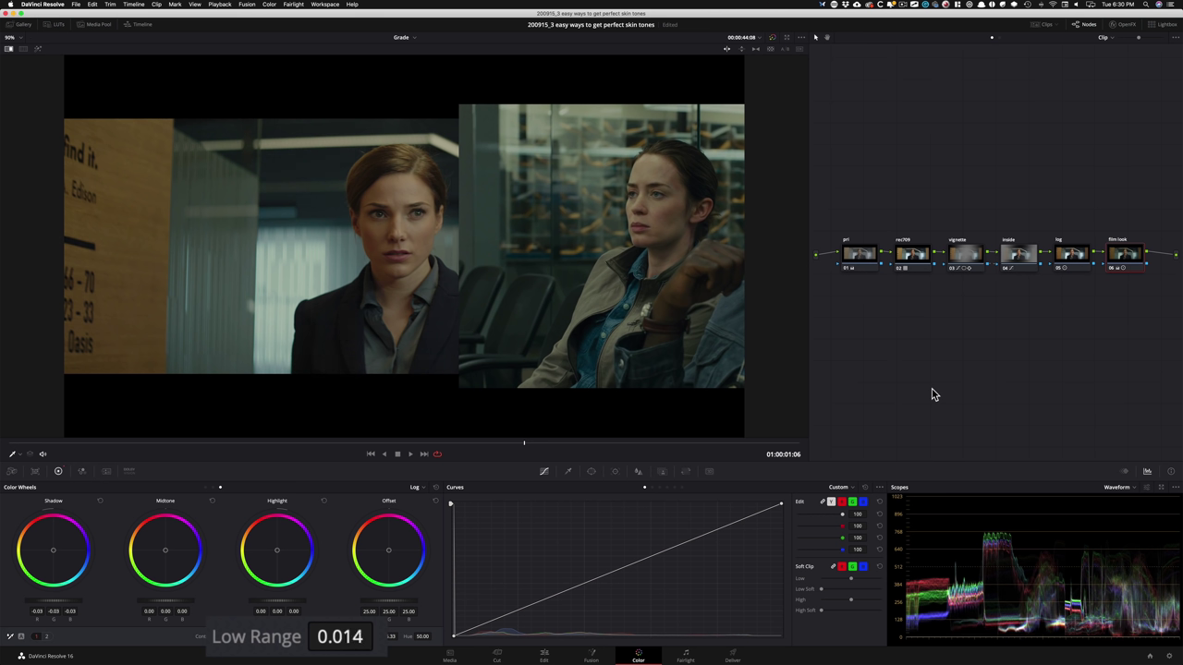
pyautogui.press('super+d')
pyautogui.press('super+d')
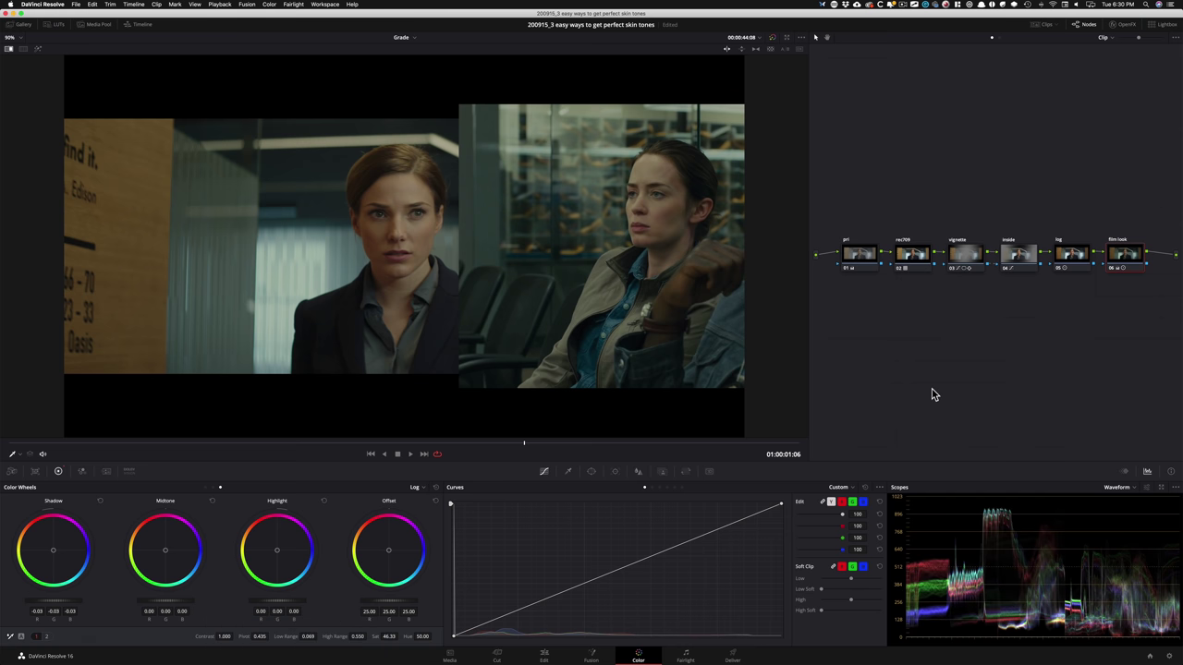
pyautogui.press('super+d')
pyautogui.hotkey('ctrl', 'd')
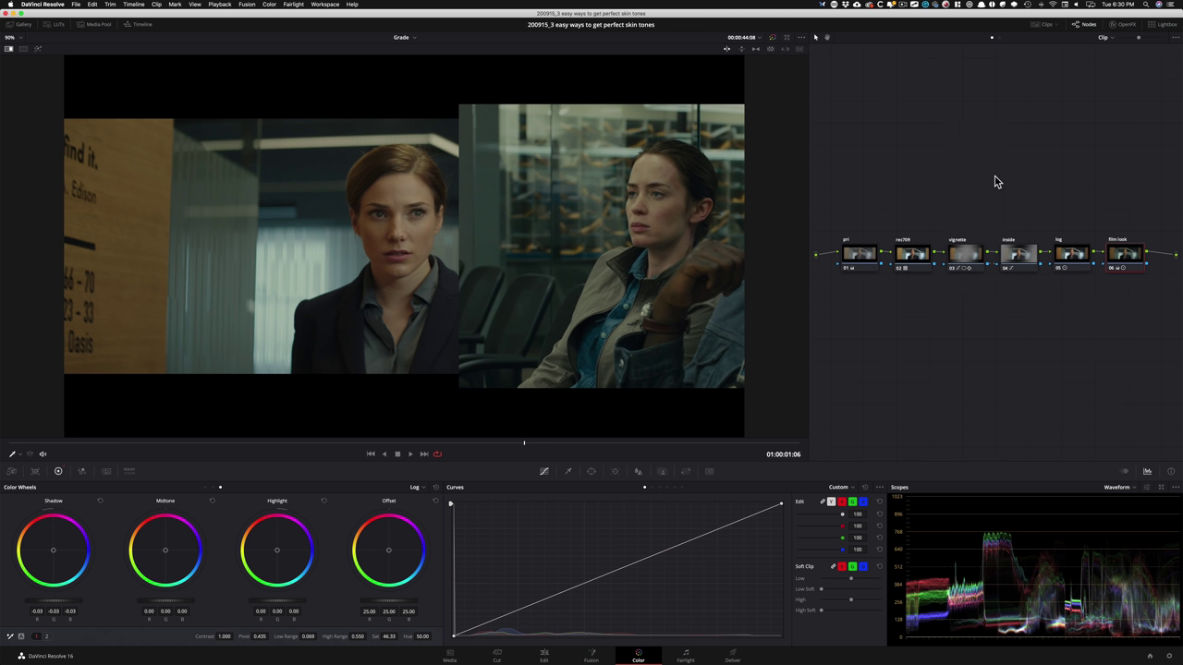
# Step: Return to the primaries wheels and reset the reference still's sizing so its pan is 0.000
pyautogui.hotkey('alt', 'z')
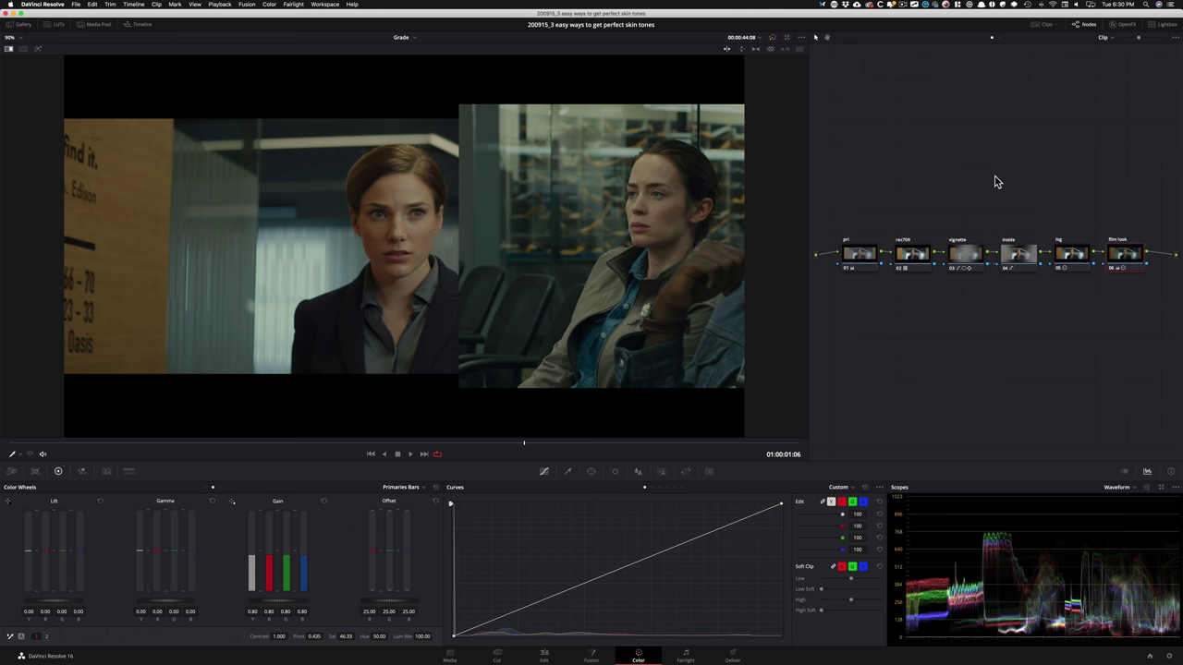
pyautogui.hotkey('alt', 'z')
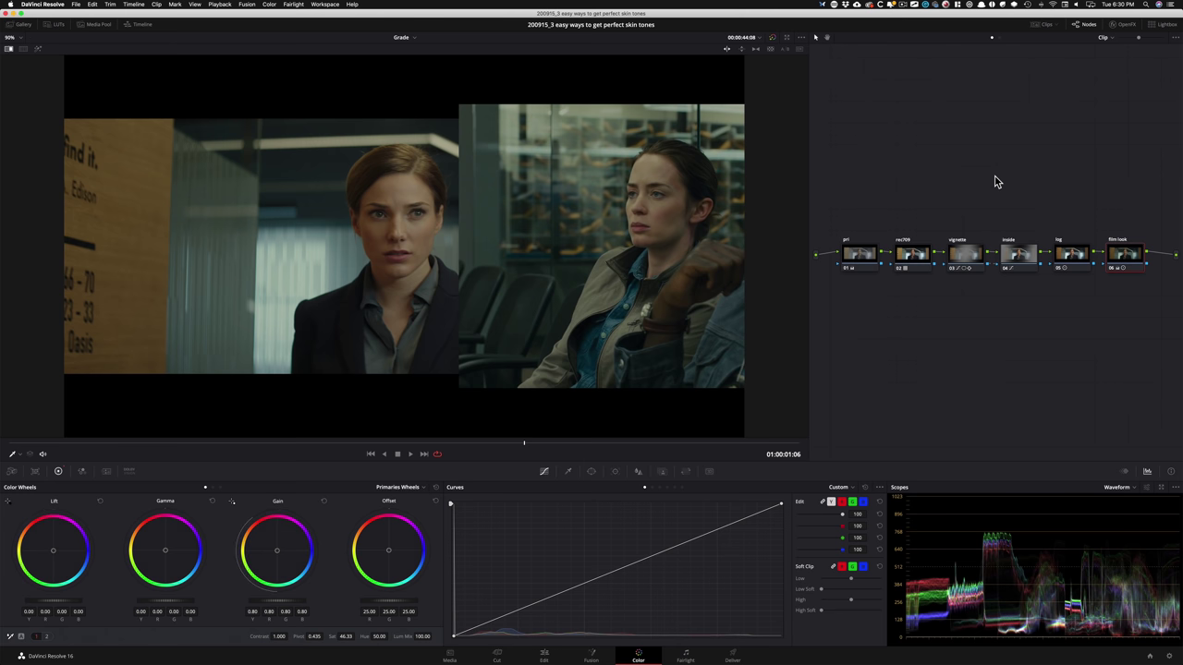
pyautogui.hotkey('alt', 'z')
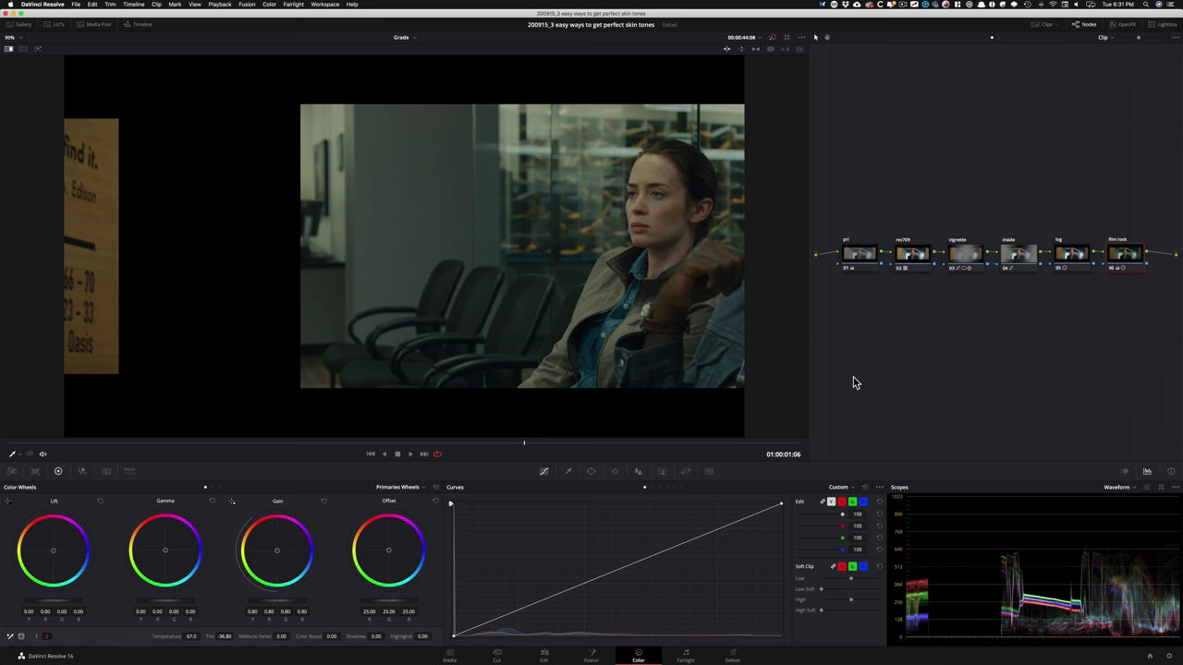
pyautogui.press('super+w')
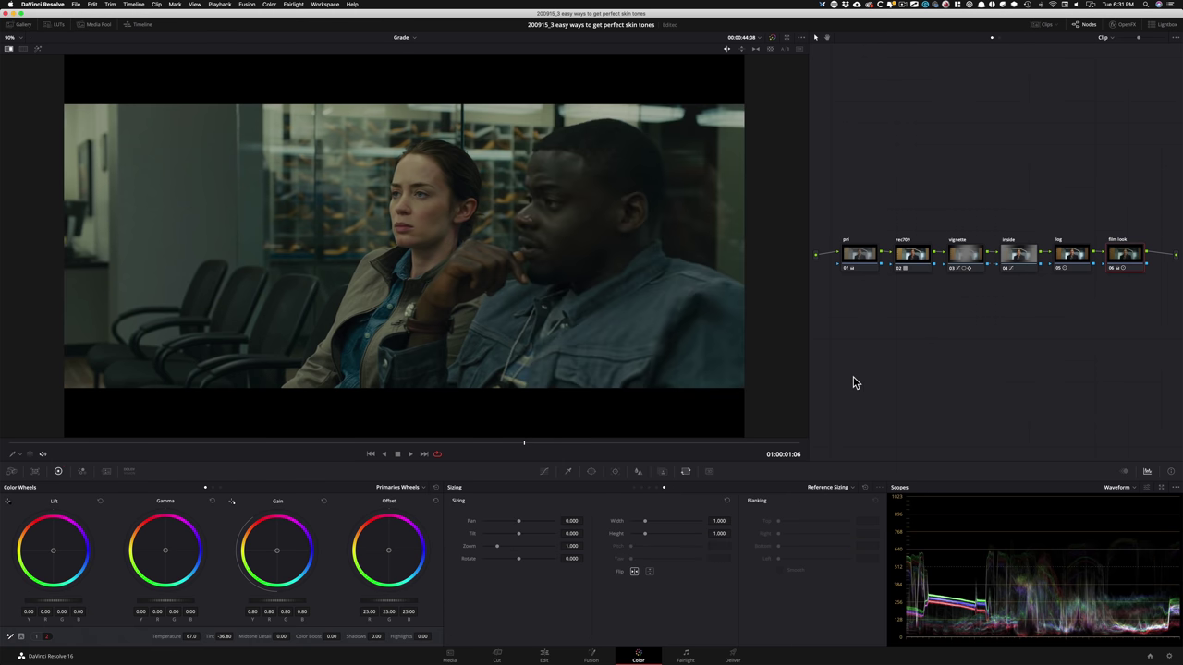
# Step: Switch the reference wipe off and on and move its edge across the graded shot to compare both looks
pyautogui.press('super+w')
pyautogui.press('super+w')
pyautogui.press('super+w')
pyautogui.press('super+w')
pyautogui.moveTo(473, 261); pyautogui.dragTo(745, 260)
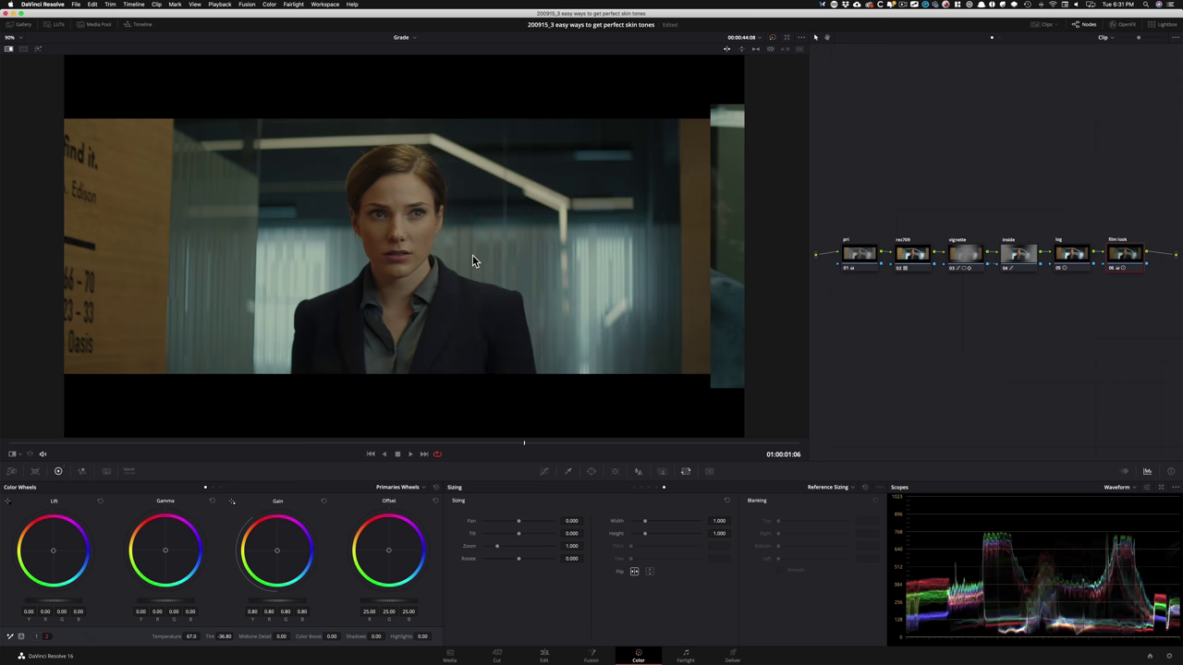
# Step: Compare the grade versions without and with the film look against the reference still, moving the wipe edge across the women's faces
pyautogui.press('super+b')
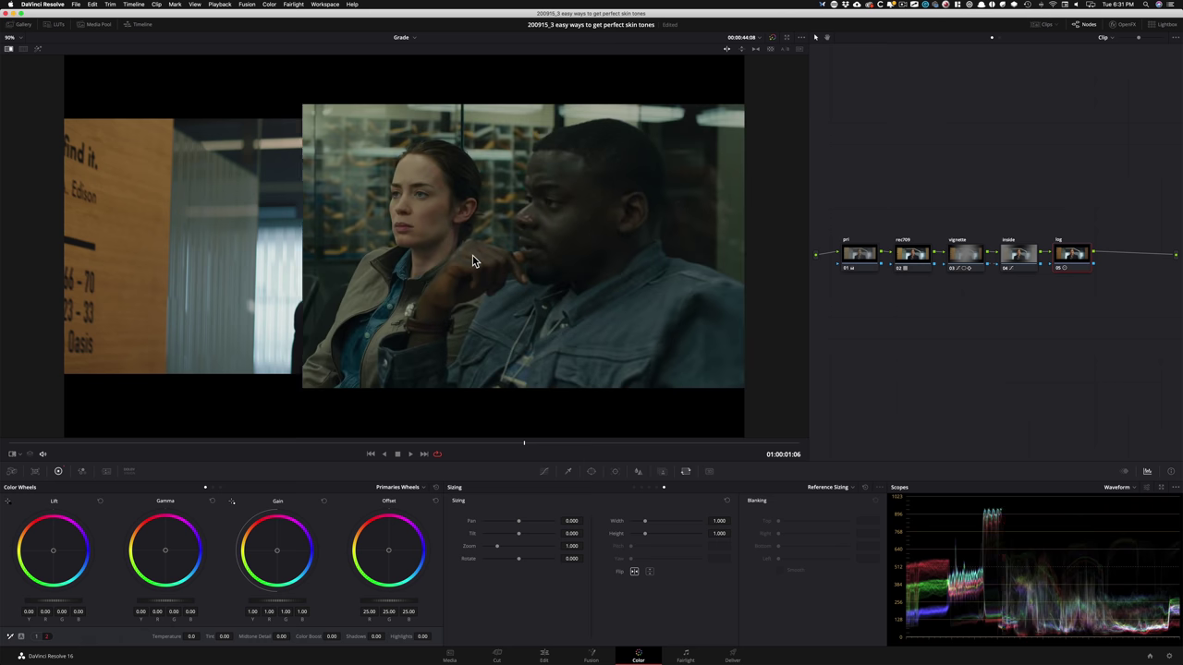
pyautogui.hotkey('ctrl', 'b')
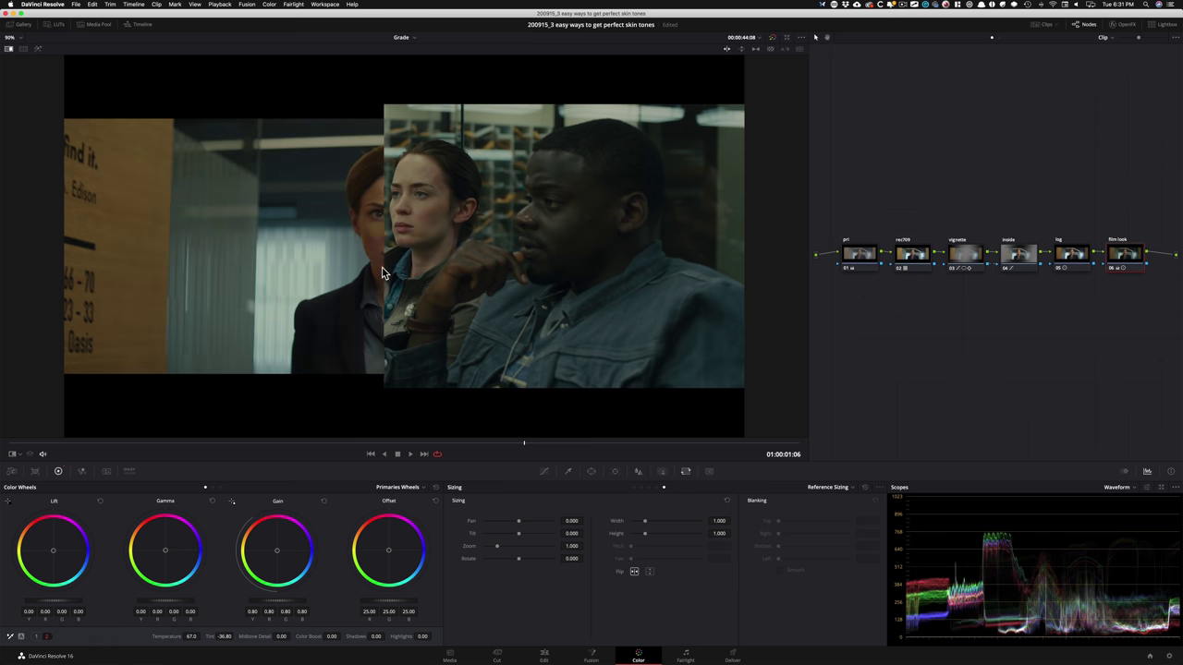
pyautogui.moveTo(437, 280); pyautogui.dragTo(560, 188)
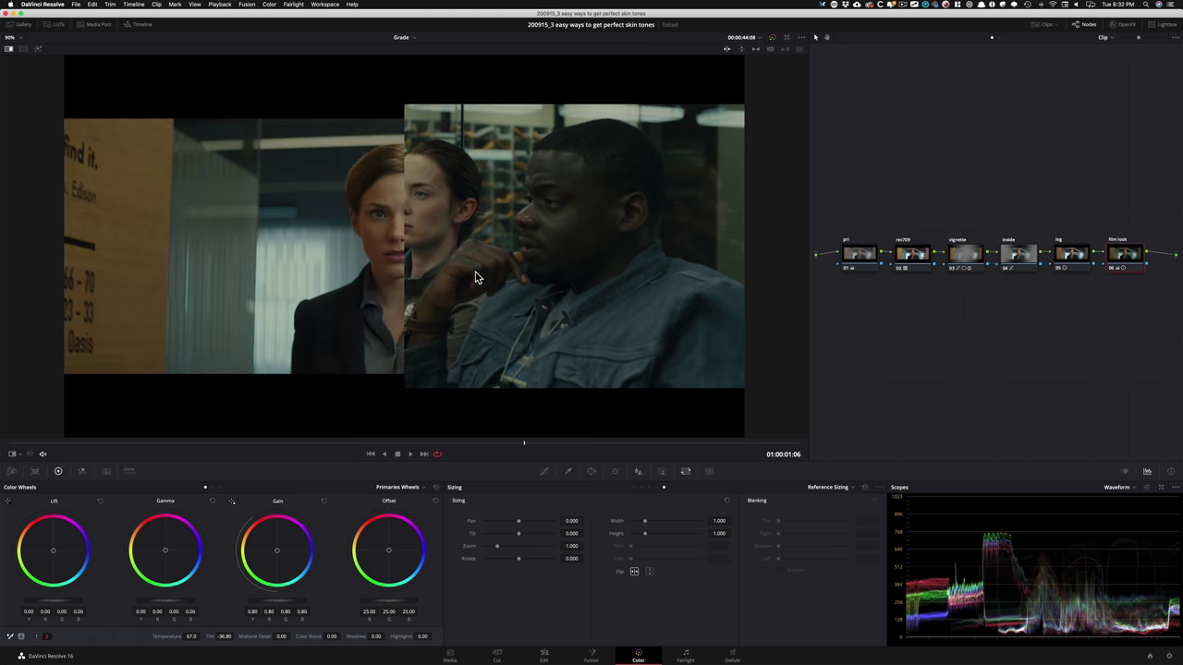
pyautogui.moveTo(490, 273); pyautogui.dragTo(498, 273)
# Step: Mark the ceiling light and bright window in the graded shot and the background highlights in the reference still, and clear the marks
pyautogui.hotkey('alt', 'Tab')
pyautogui.moveTo(312, 141); pyautogui.dragTo(358, 141)
pyautogui.moveTo(511, 155); pyautogui.dragTo(494, 152)
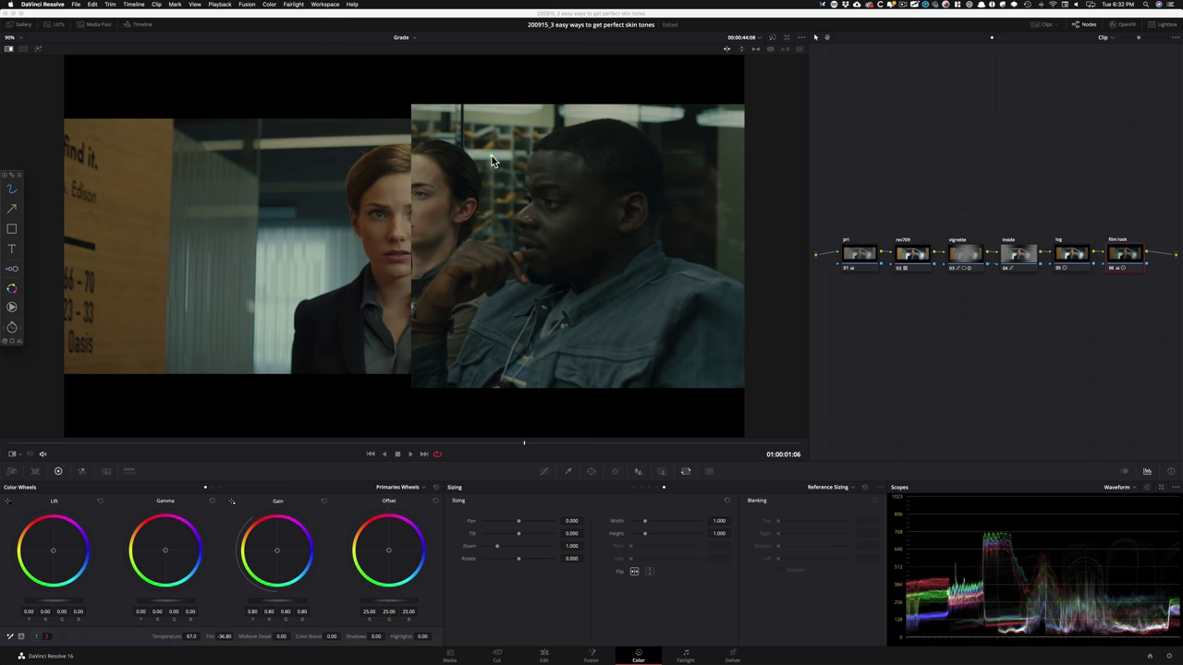
pyautogui.click(361, 144)
pyautogui.click(311, 265)
pyautogui.click(311, 265)
pyautogui.click(287, 140)
pyautogui.press('`')
pyautogui.moveTo(488, 410); pyautogui.dragTo(614, 398)
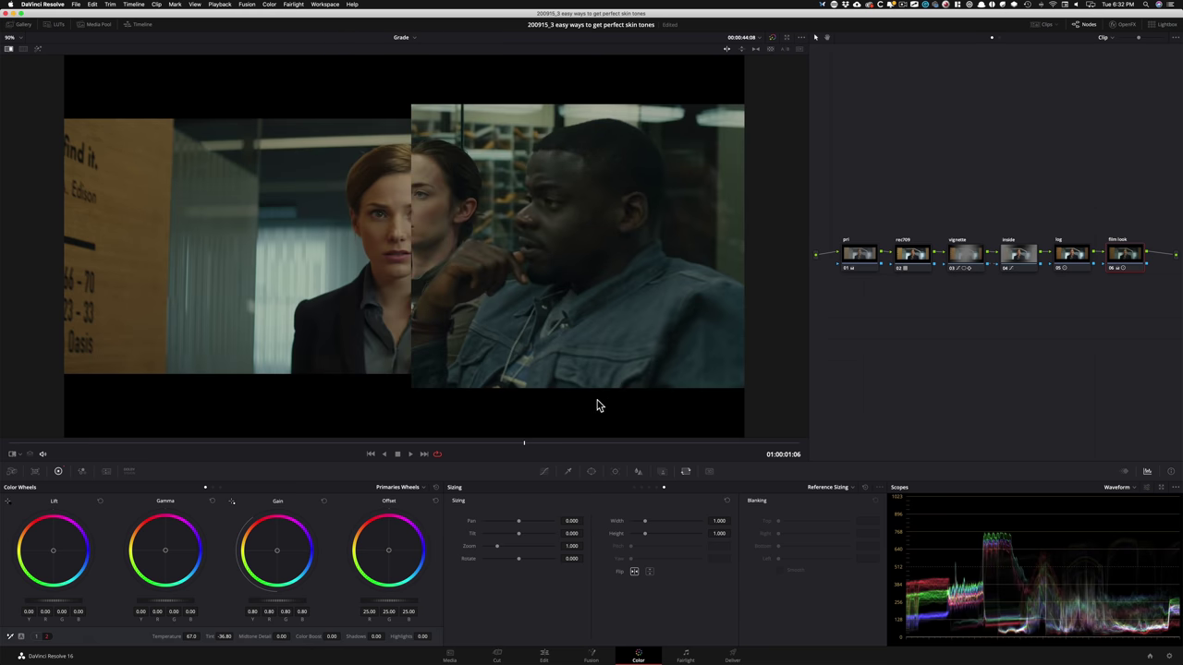
# Step: Turn off the reference wipe to view the full graded shot and bring back the custom curves
pyautogui.press('super+w')
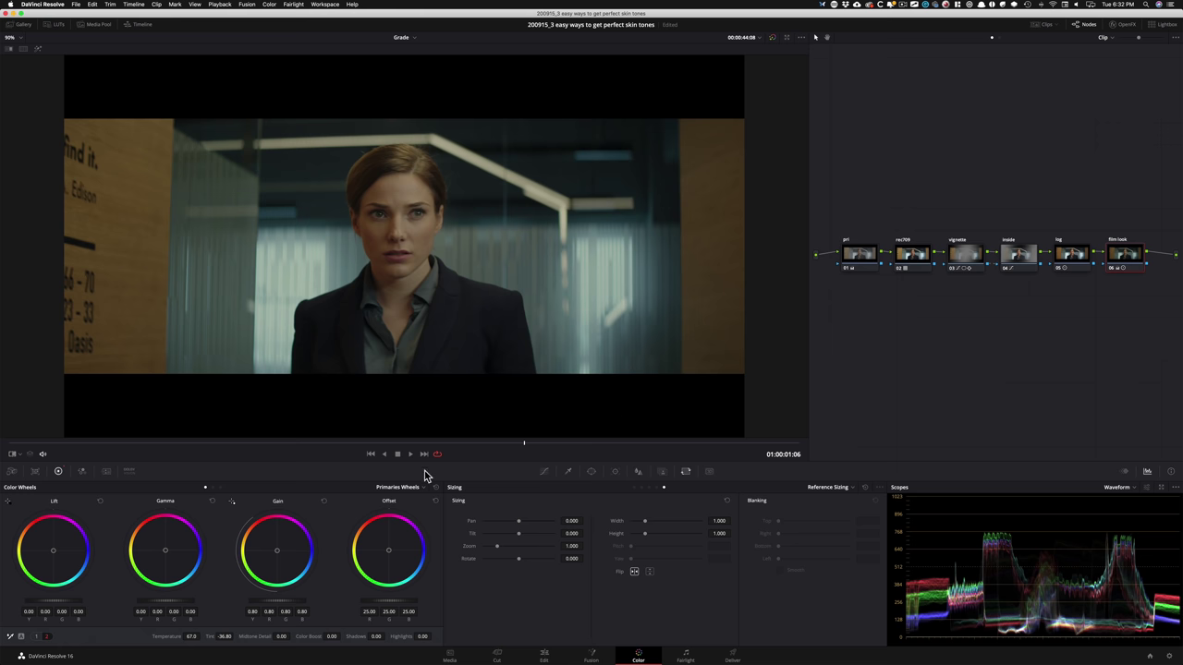
pyautogui.moveTo(499, 444); pyautogui.dragTo(524, 444)
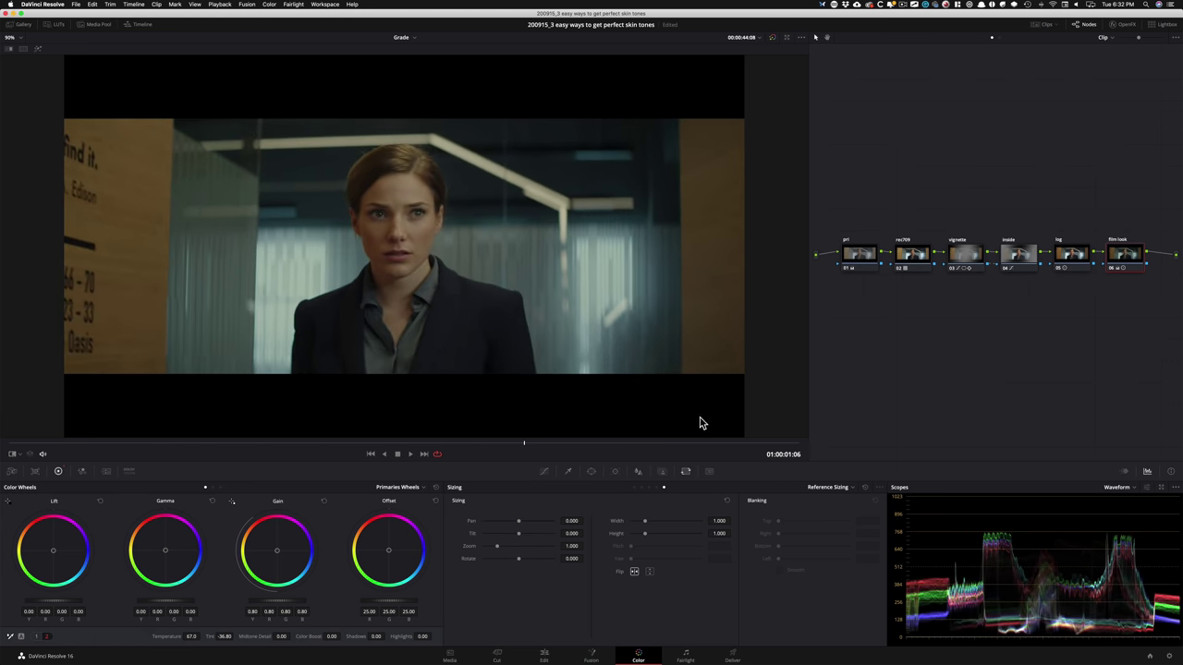
pyautogui.click(546, 472)
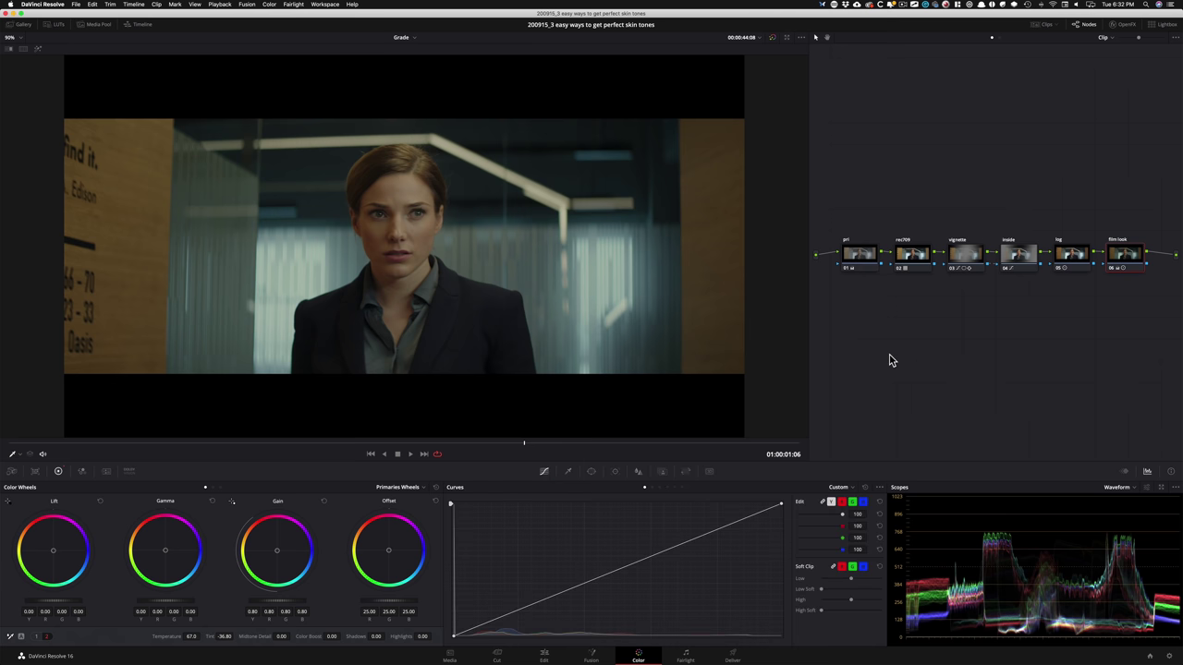
# Step: Switch between the grade versions with and without the film look, bypassing all grades to compare them with the original shot
pyautogui.press('super+n')
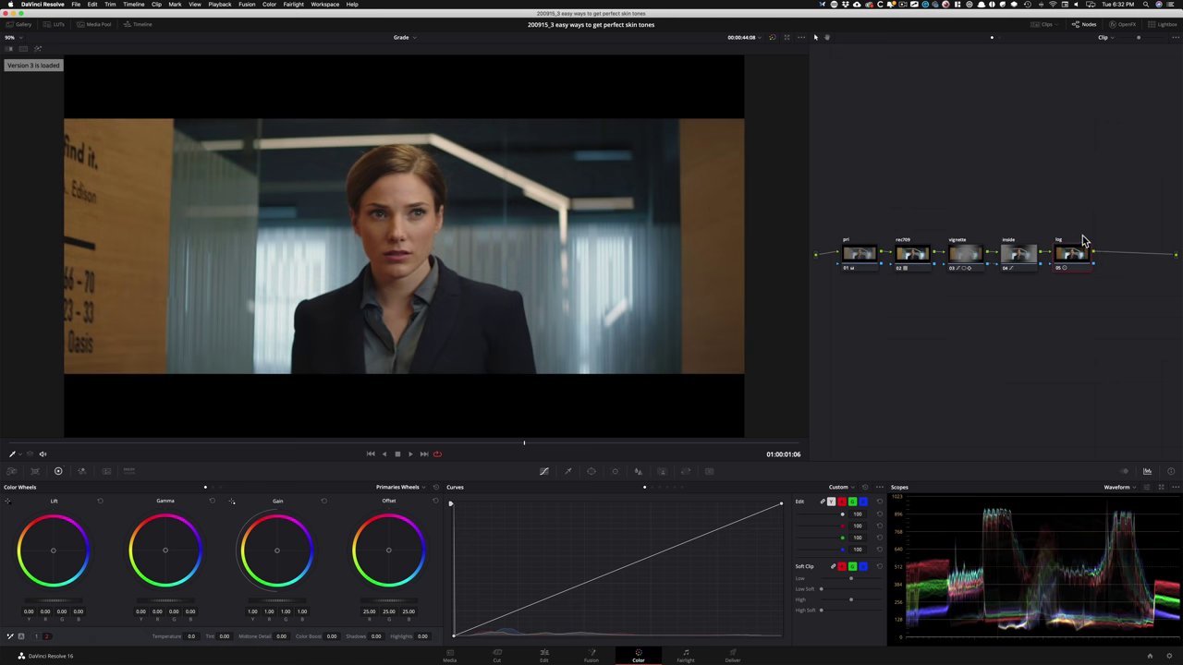
pyautogui.press('super+b')
pyautogui.press('super+n')
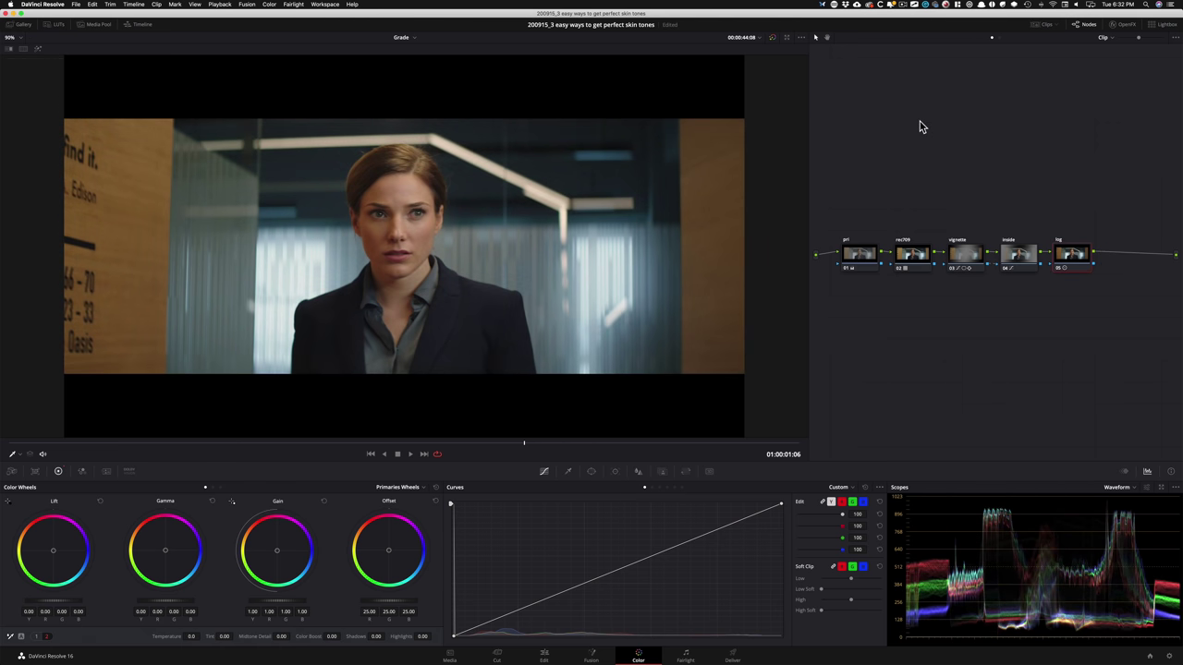
pyautogui.hotkey('shift', 'd')
pyautogui.hotkey('shift', 'd')
pyautogui.press('super+n')
pyautogui.press('\\')
pyautogui.press('\\')
# Step: Wipe in the reference still over the film look grade, reveal most of it, and turn the wipe off
pyautogui.press('super+w')
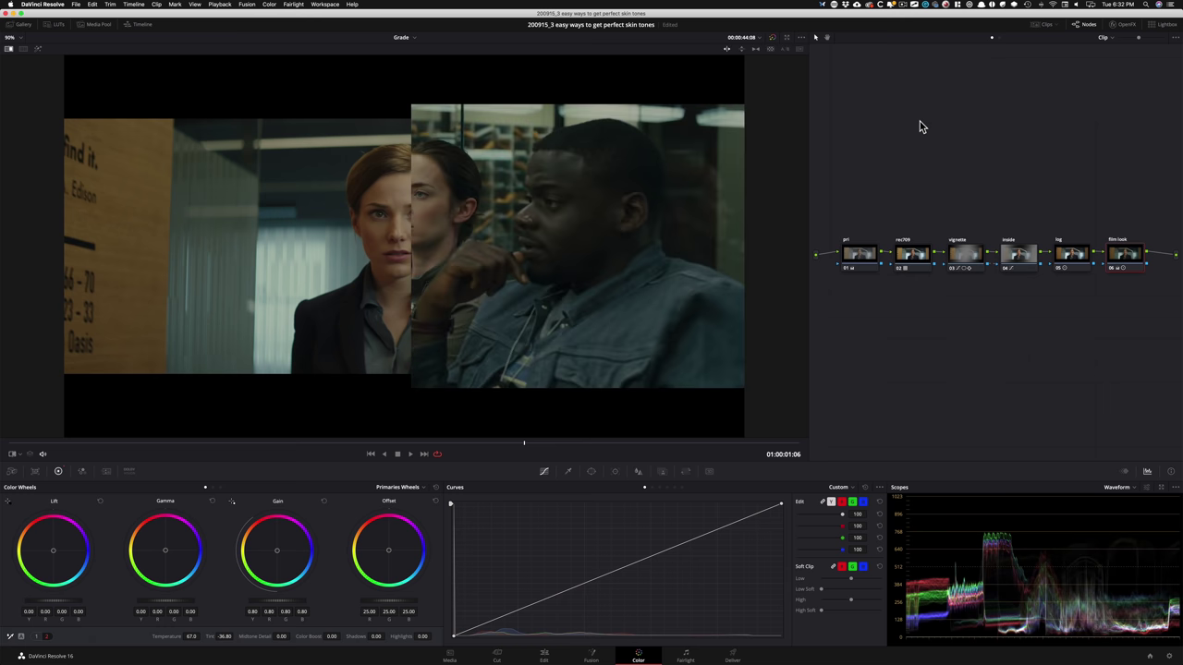
pyautogui.press('super+w')
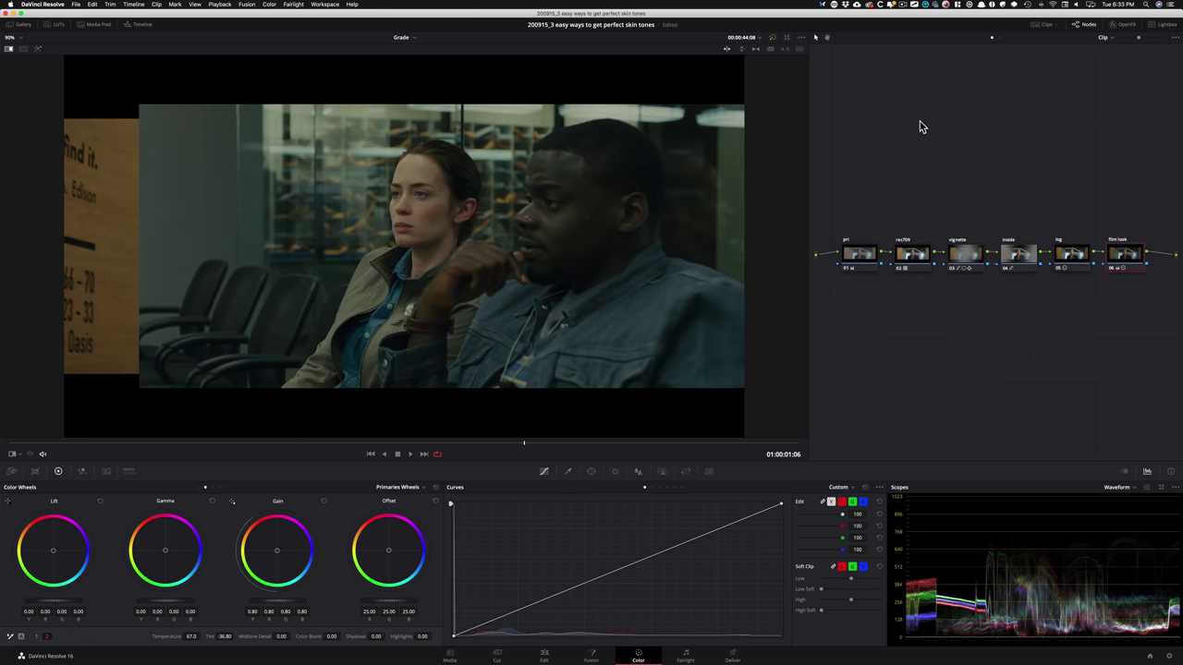
pyautogui.press('super+w')
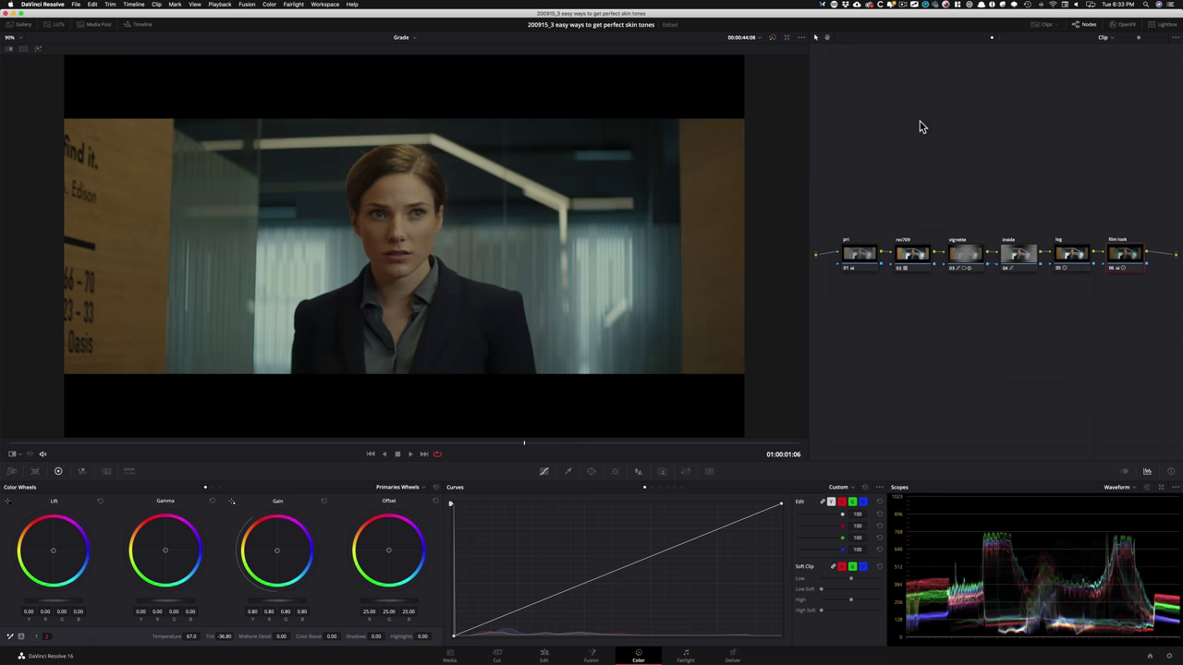
# Step: Load the grade version without the film look, disable all its nodes, and re-enable only the rec709 node
pyautogui.press('super+b')
pyautogui.moveTo(839, 214); pyautogui.dragTo(1018, 349)
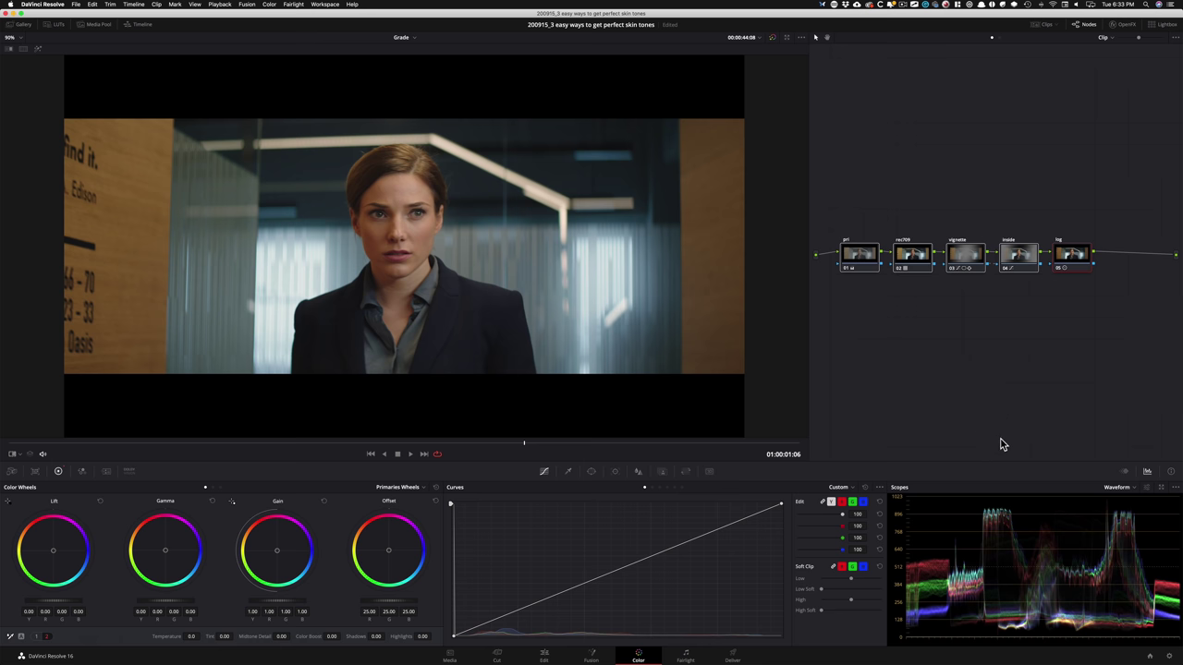
pyautogui.press('super+d')
pyautogui.click(854, 178)
pyautogui.click(913, 255)
pyautogui.hotkey('ctrl', 'd')
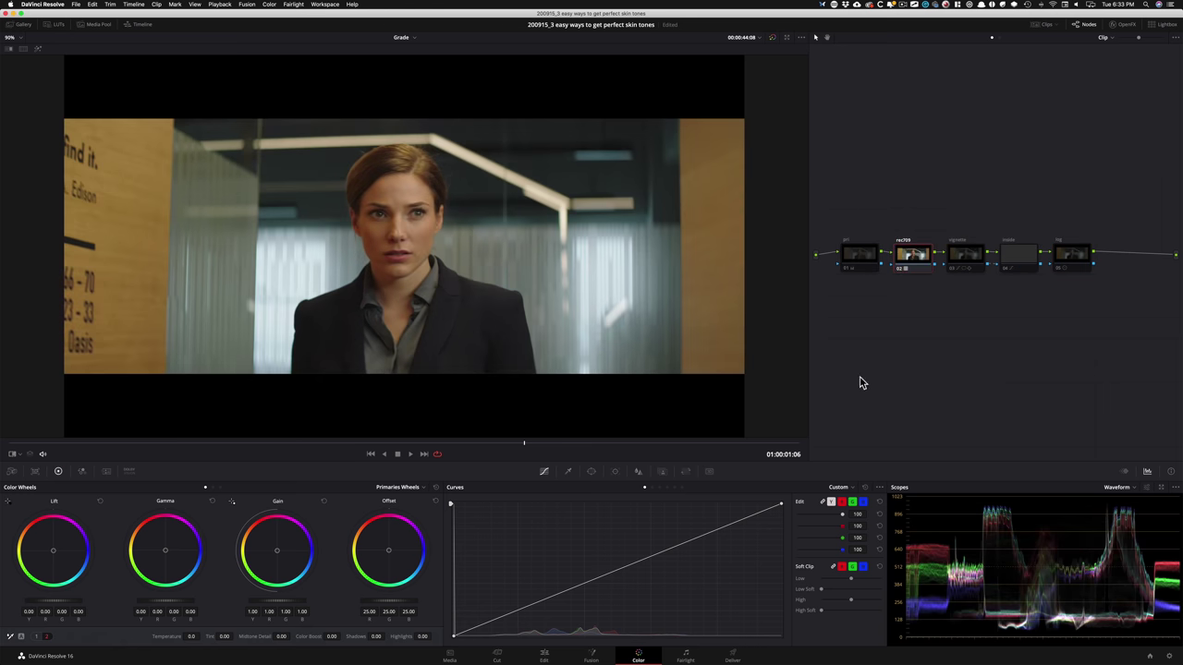
# Step: Re-enable the pri node and switch it off and on to examine its colour balance
pyautogui.click(853, 185)
pyautogui.click(845, 256)
pyautogui.press('super+d')
pyautogui.press('super+d')
pyautogui.press('super+d')
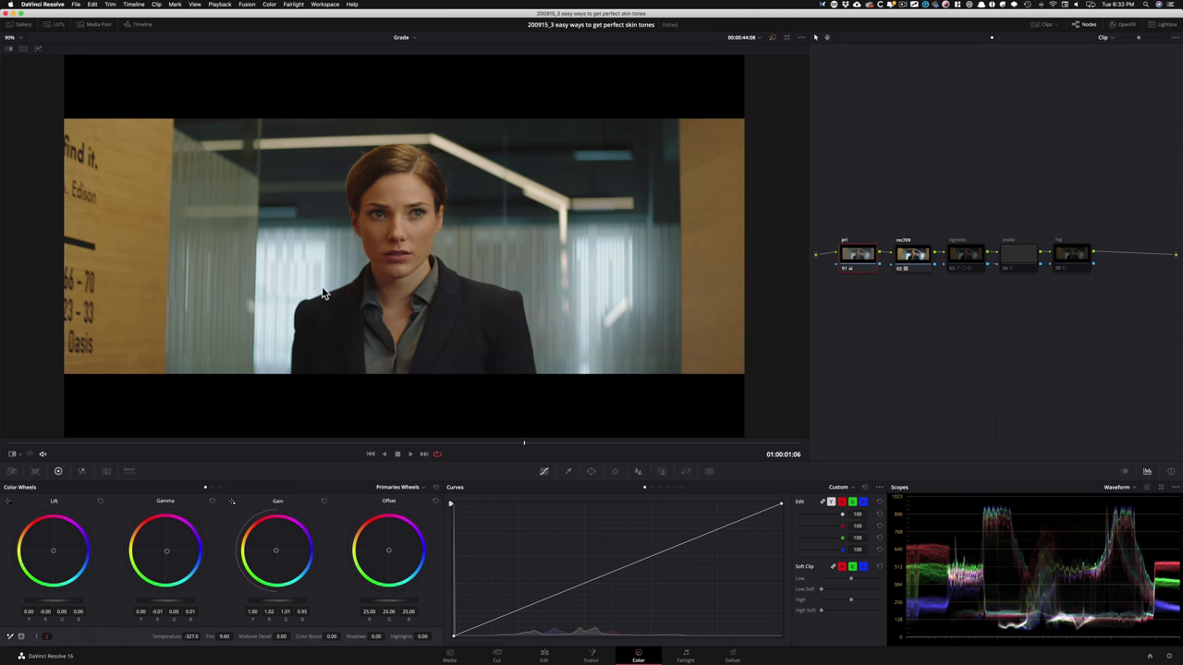
# Step: Re-enable the vignette node and switch it off and on to examine the darkened surroundings
pyautogui.click(989, 168)
pyautogui.click(963, 254)
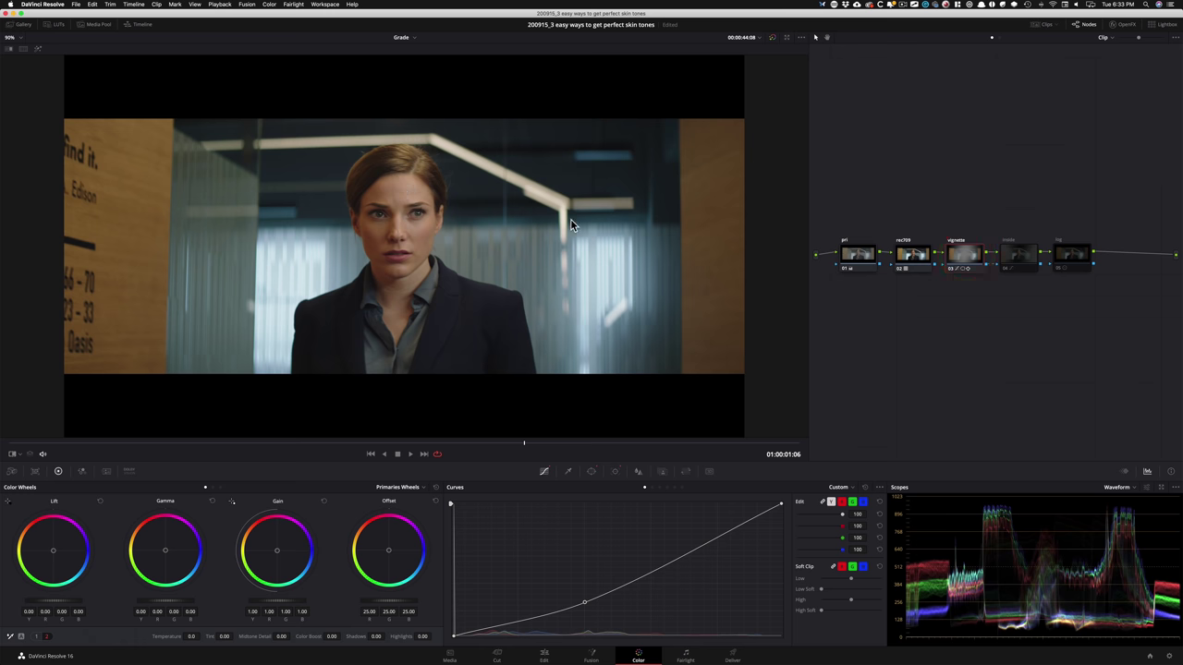
pyautogui.press('super+d')
pyautogui.press('super+d')
# Step: Re-enable the inside node and switch it off and on repeatedly to examine its effect on the woman's face
pyautogui.click(1063, 209)
pyautogui.click(1018, 256)
pyautogui.hotkey('ctrl', 'd')
pyautogui.hotkey('ctrl', 'd')
pyautogui.hotkey('ctrl', 'd')
pyautogui.hotkey('ctrl', 'd')
pyautogui.hotkey('ctrl', 'd')
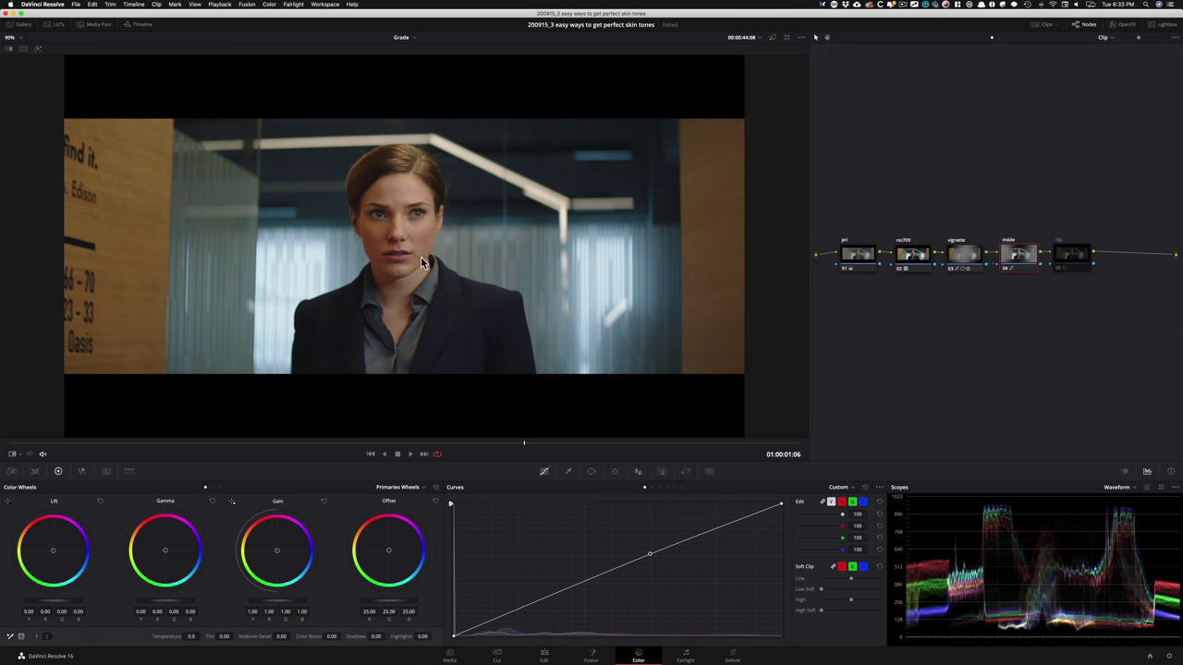
pyautogui.hotkey('ctrl', 'd')
# Step: Re-enable the log node and switch it off and on repeatedly to examine its effect on the shot
pyautogui.click(1070, 255)
pyautogui.hotkey('ctrl', 'd')
pyautogui.hotkey('ctrl', 'd')
pyautogui.hotkey('ctrl', 'd')
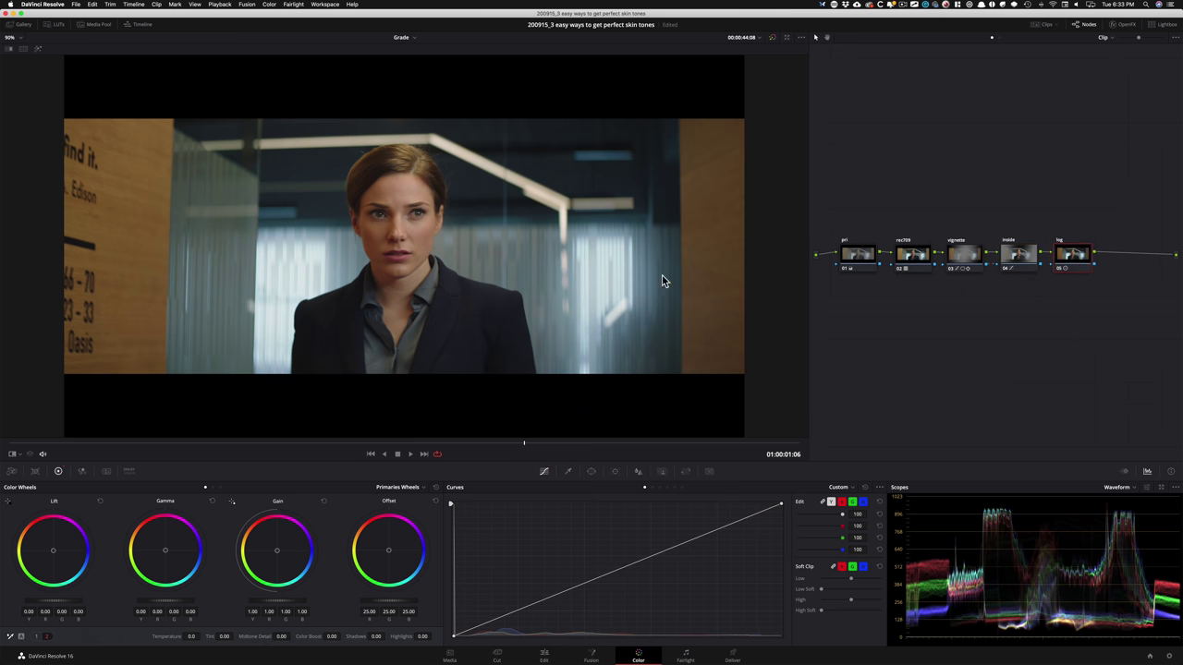
pyautogui.hotkey('ctrl', 'd')
pyautogui.hotkey('ctrl', 'd')
pyautogui.hotkey('ctrl', 'd')
# Step: Load grade version 4 with the film look, disable all its nodes, and re-enable the pri through log nodes together
pyautogui.hotkey('ctrl', 'd')
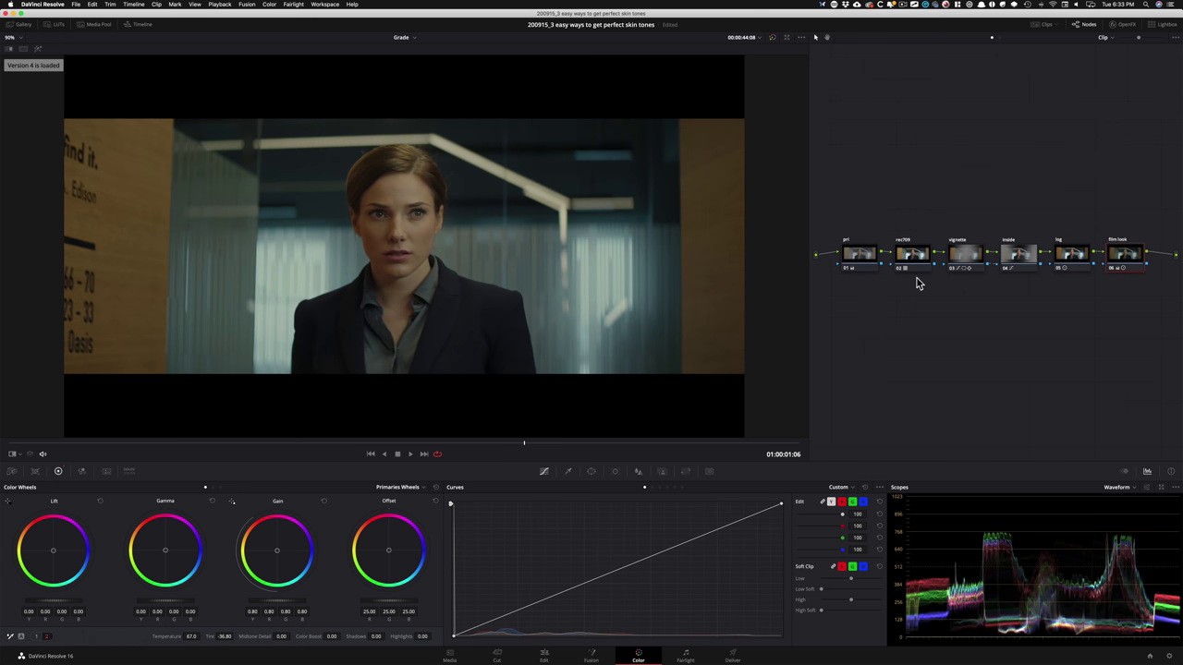
pyautogui.moveTo(838, 198); pyautogui.dragTo(1155, 317)
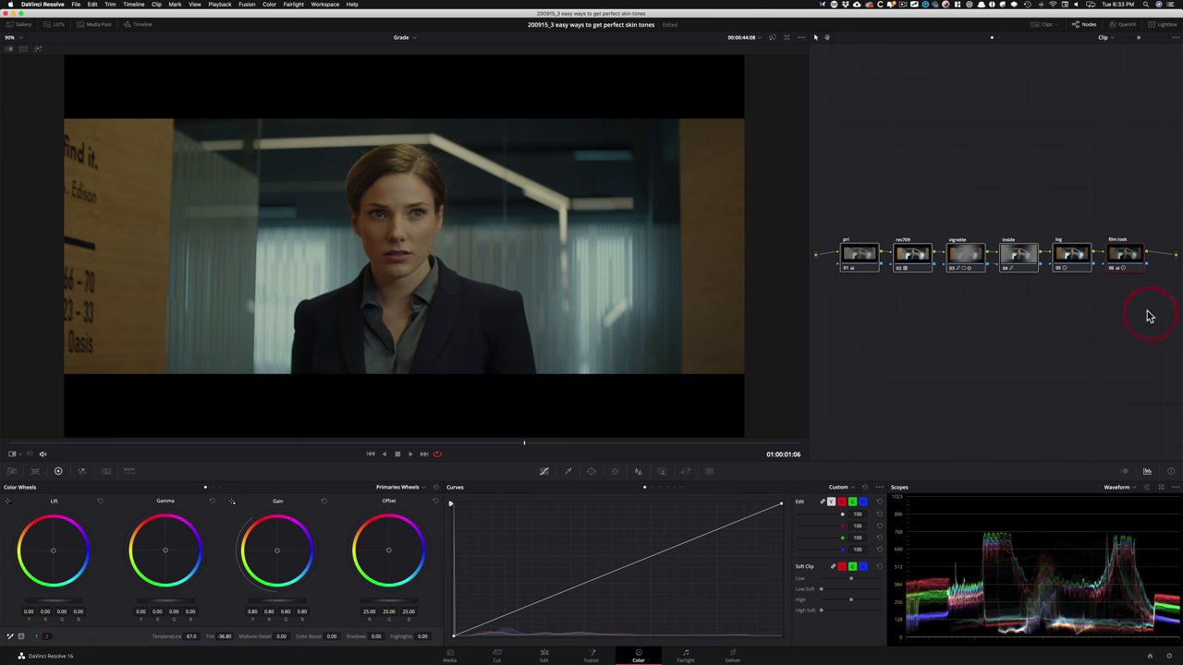
pyautogui.hotkey('ctrl', 'd')
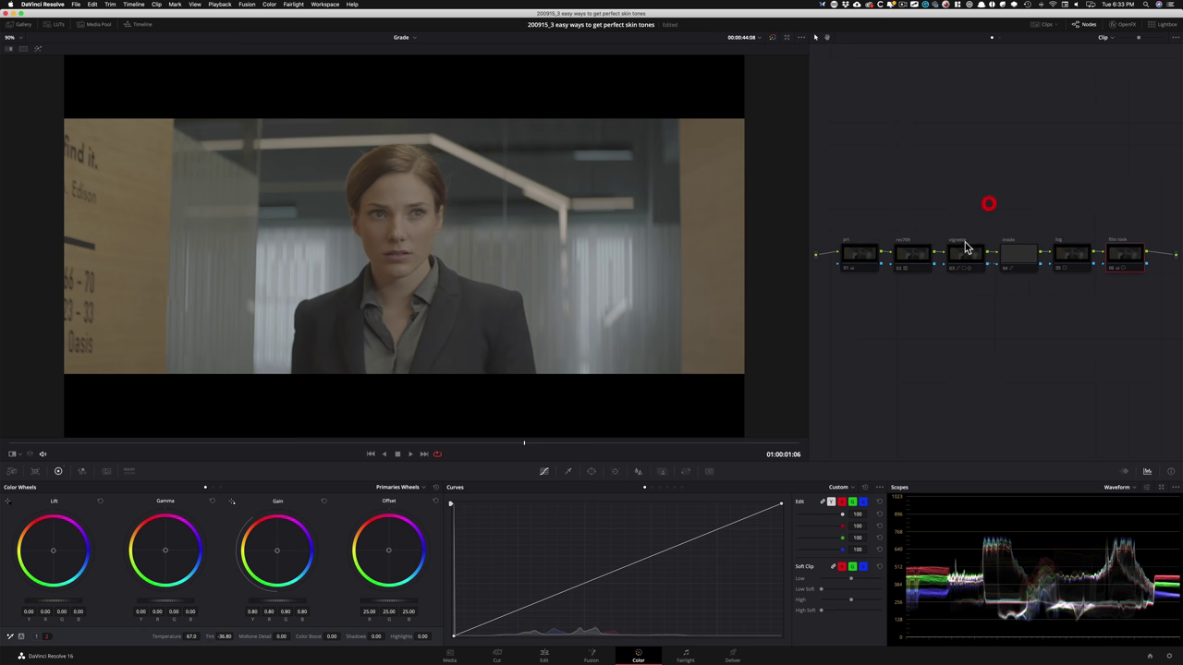
pyautogui.moveTo(848, 225); pyautogui.dragTo(1071, 289)
pyautogui.click(1069, 213)
pyautogui.click(1073, 257)
pyautogui.moveTo(1079, 217); pyautogui.dragTo(822, 275)
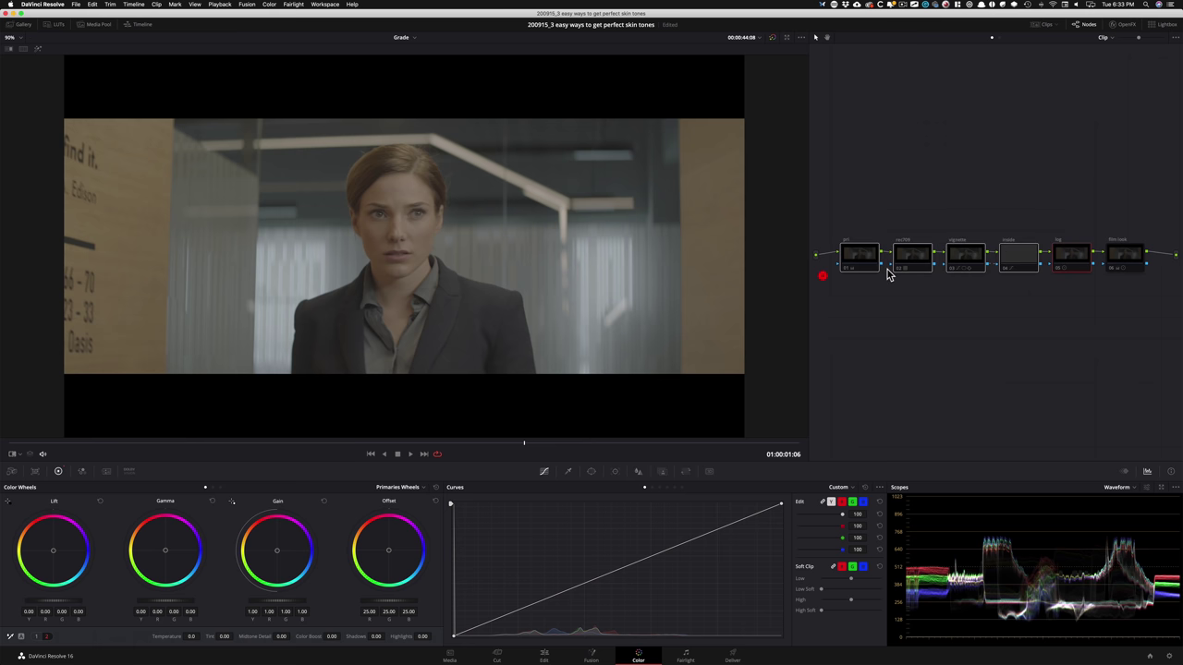
pyautogui.press('super+d')
# Step: Re-enable the film look node to compare the finished look with the base grade
pyautogui.click(1124, 218)
pyautogui.click(1121, 254)
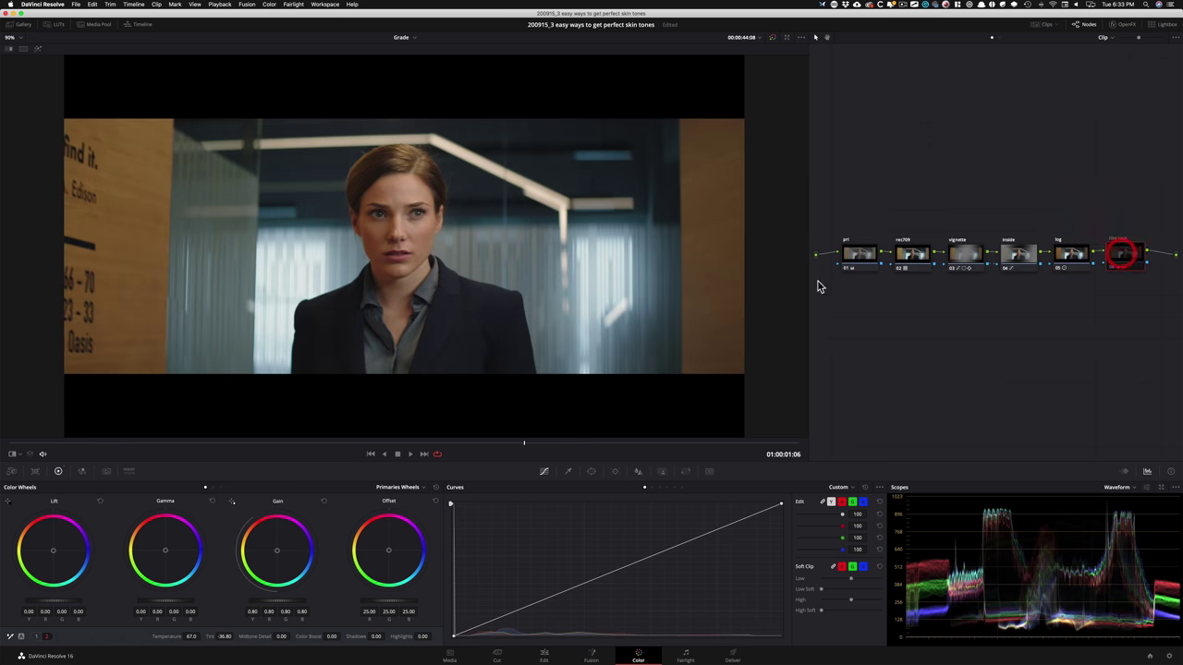
pyautogui.press('super+d')
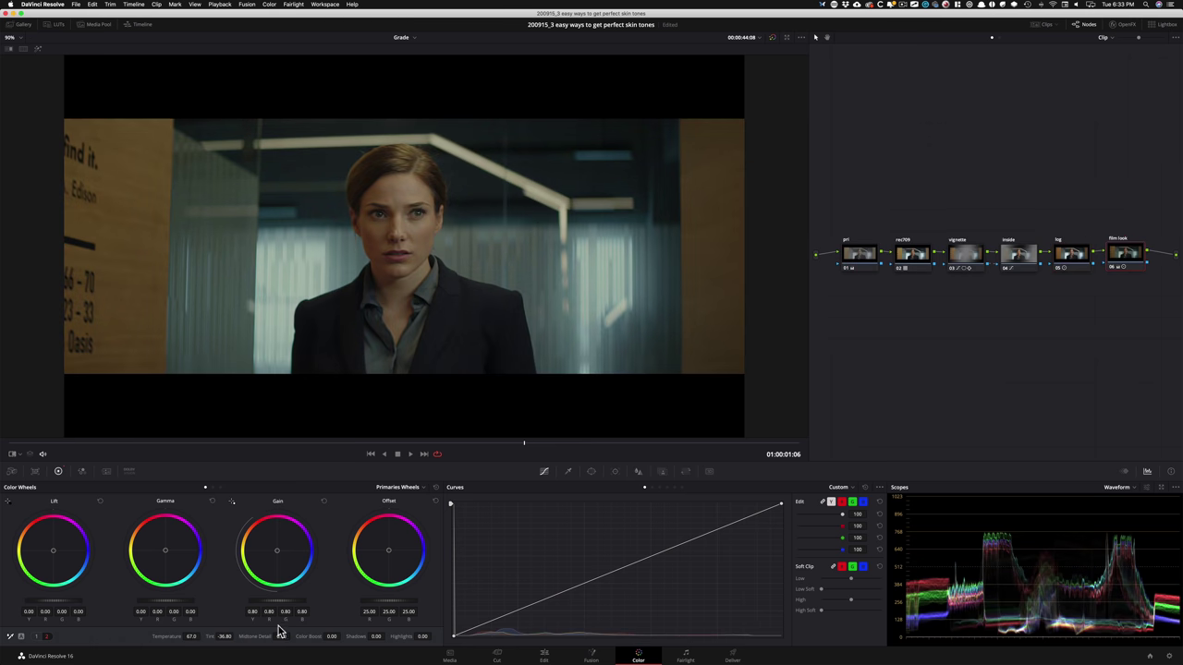